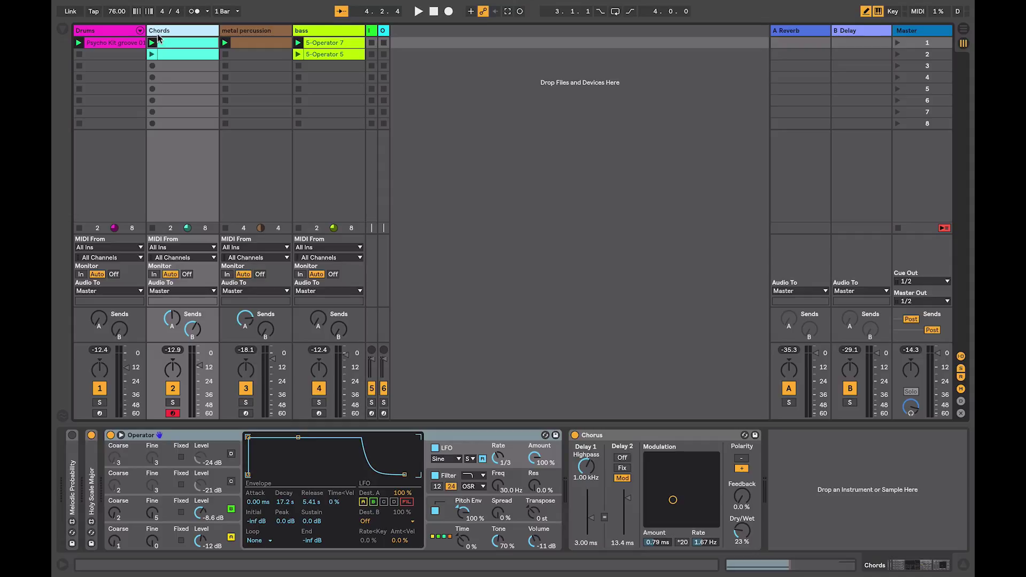
# Mute the metal percussion and bass tracks, and start playback with the Chords track selected.
pyautogui.click(169, 40)
pyautogui.press('F3')
pyautogui.press('F4')
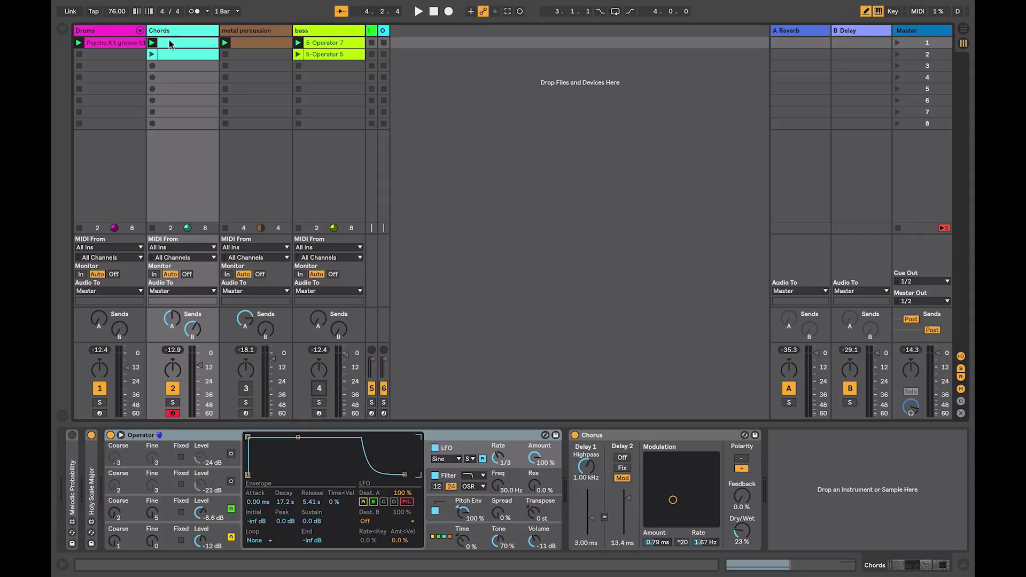
pyautogui.press('space')
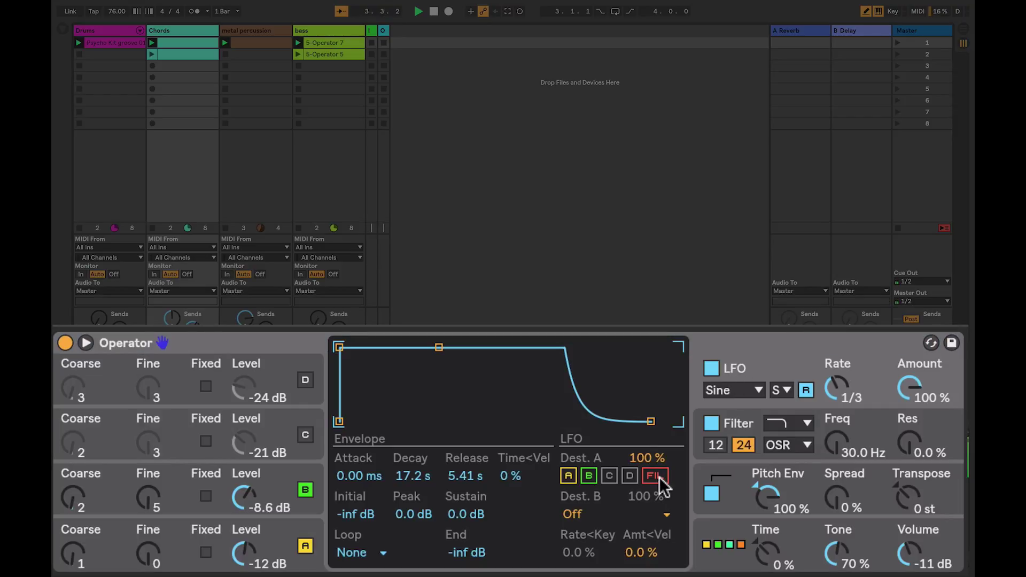
# Set Operator's Pitch Env amount to 98% and shape its envelope with peak +48 st, sustain -48 st and decay about 46.7 s.
pyautogui.click(654, 476)
pyautogui.click(737, 493)
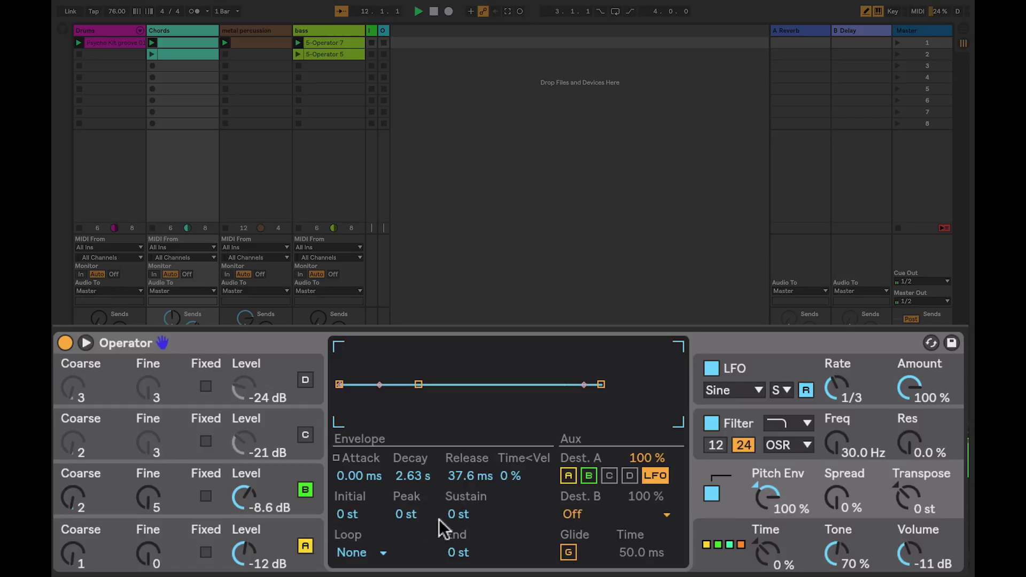
pyautogui.moveTo(777, 496)
pyautogui.mouseDown()
pyautogui.moveTo(778, 567)
pyautogui.moveTo(777, 497)
pyautogui.mouseUp()
pyautogui.moveTo(418, 383); pyautogui.dragTo(425, 421)
pyautogui.click(378, 359)
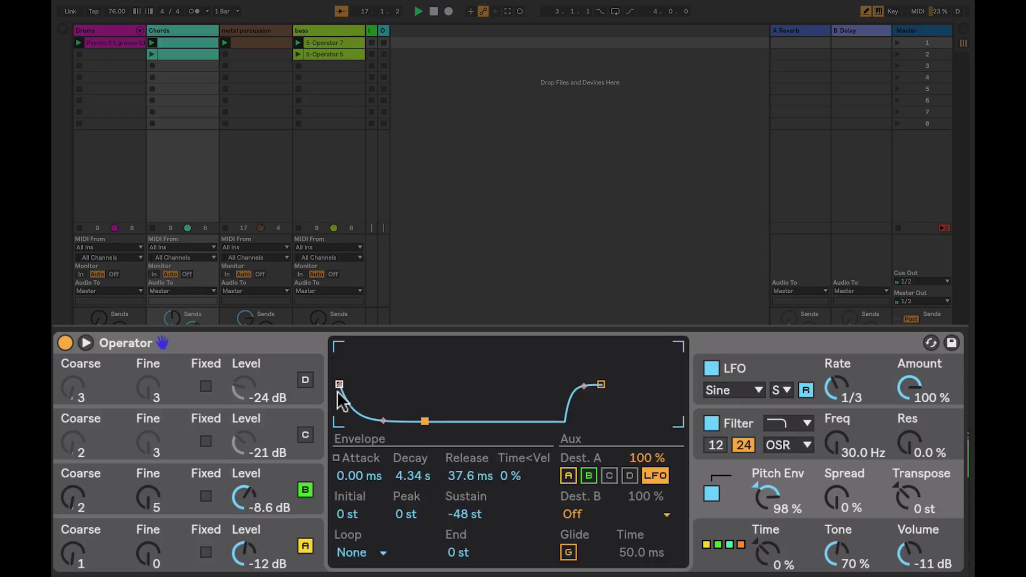
pyautogui.moveTo(338, 384); pyautogui.dragTo(340, 347)
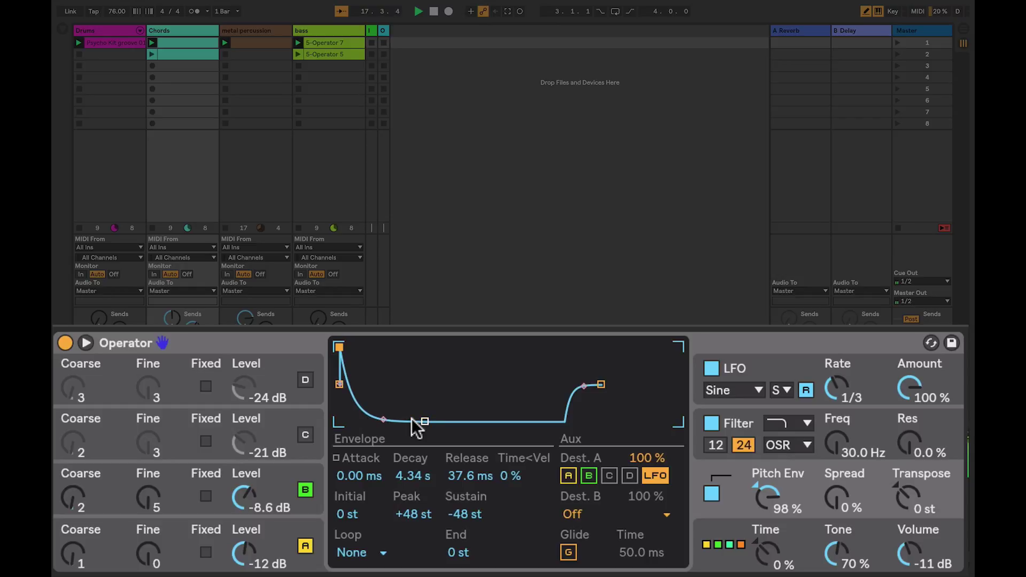
pyautogui.moveTo(425, 421); pyautogui.dragTo(437, 419)
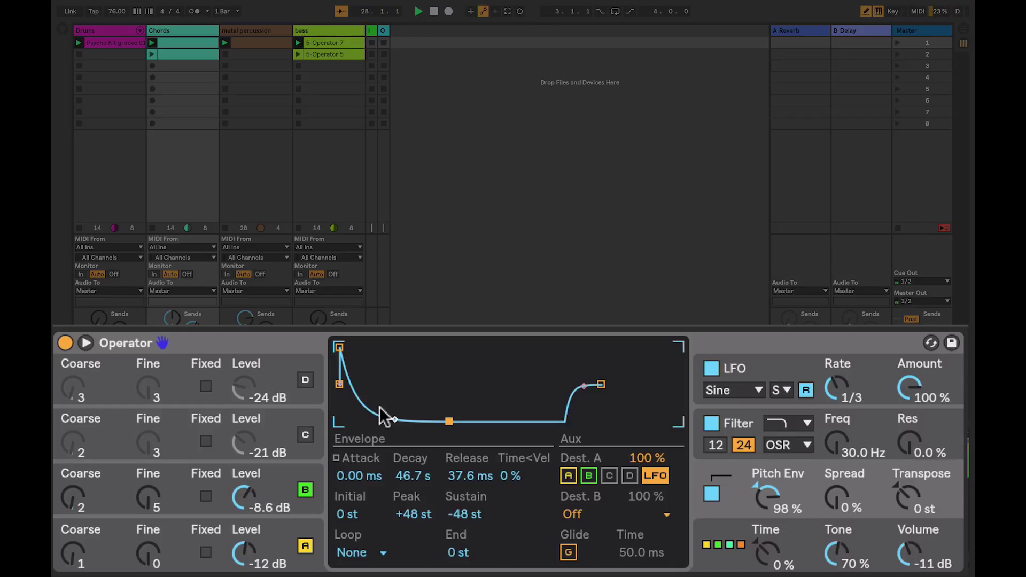
# Set the pitch envelope's loop mode to Beat and shorten its decay.
pyautogui.click(360, 552)
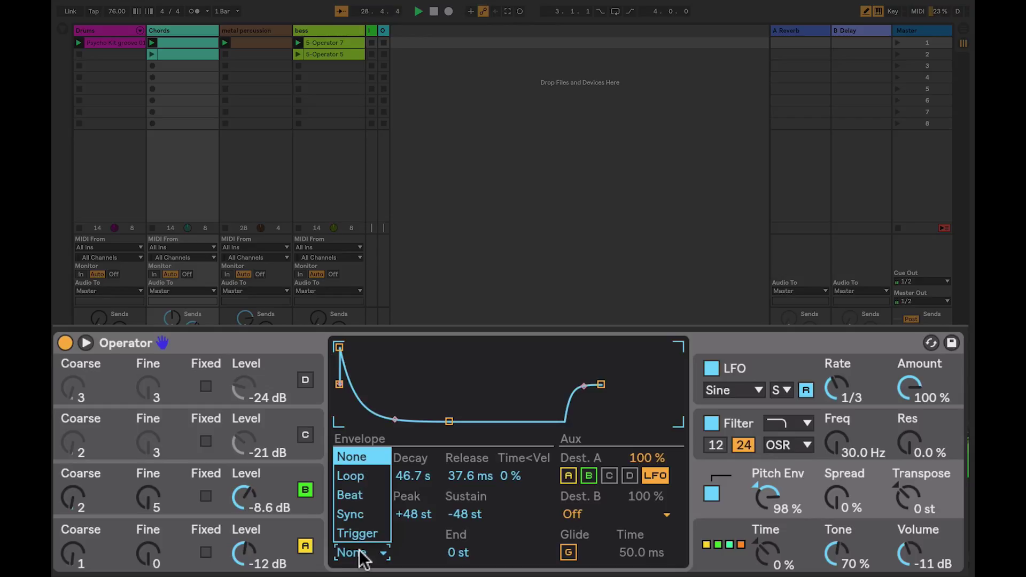
pyautogui.click(354, 496)
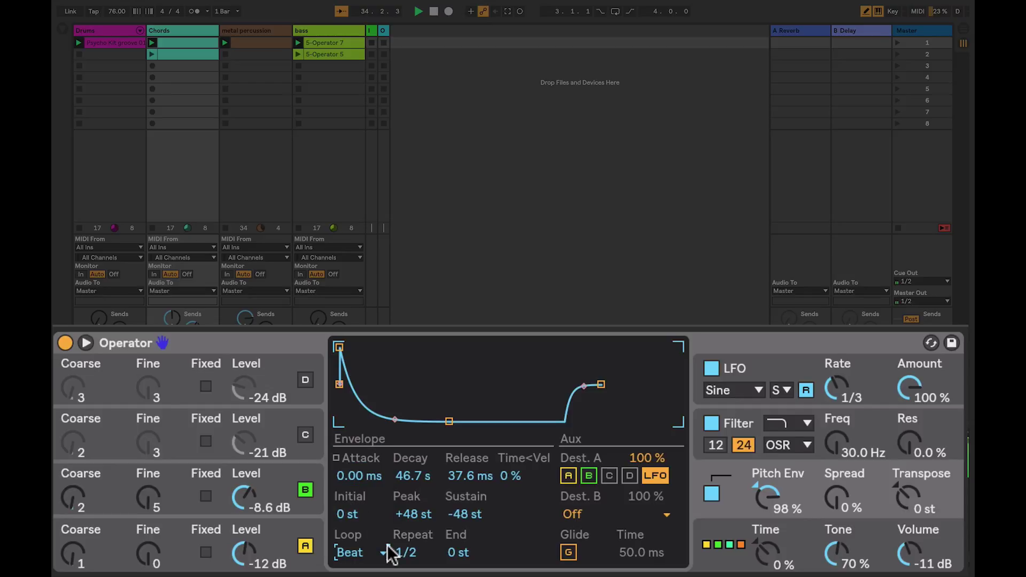
pyautogui.moveTo(449, 422); pyautogui.dragTo(414, 426)
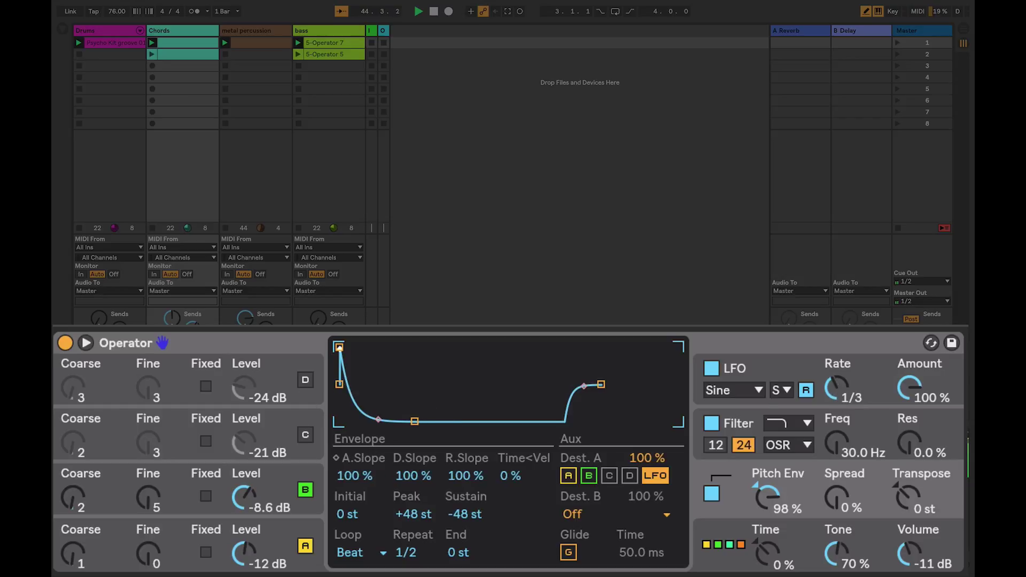
# Raise the pitch envelope's initial level to +48 st, then lengthen its decay with a decay slope of about 93%.
pyautogui.moveTo(337, 385); pyautogui.dragTo(339, 347)
pyautogui.moveTo(377, 422); pyautogui.dragTo(379, 350)
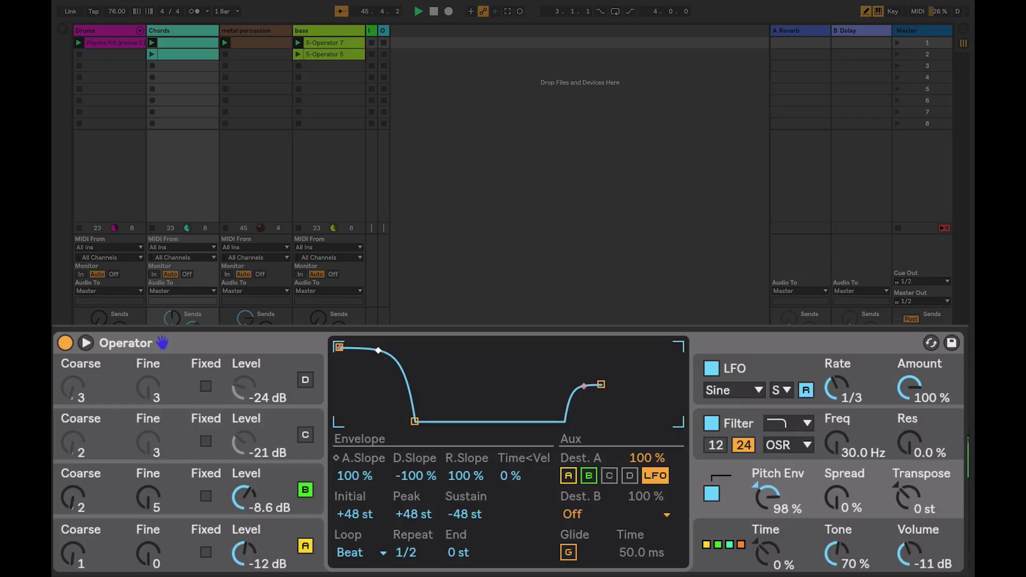
pyautogui.moveTo(415, 422); pyautogui.dragTo(452, 422)
pyautogui.moveTo(399, 355); pyautogui.dragTo(396, 417)
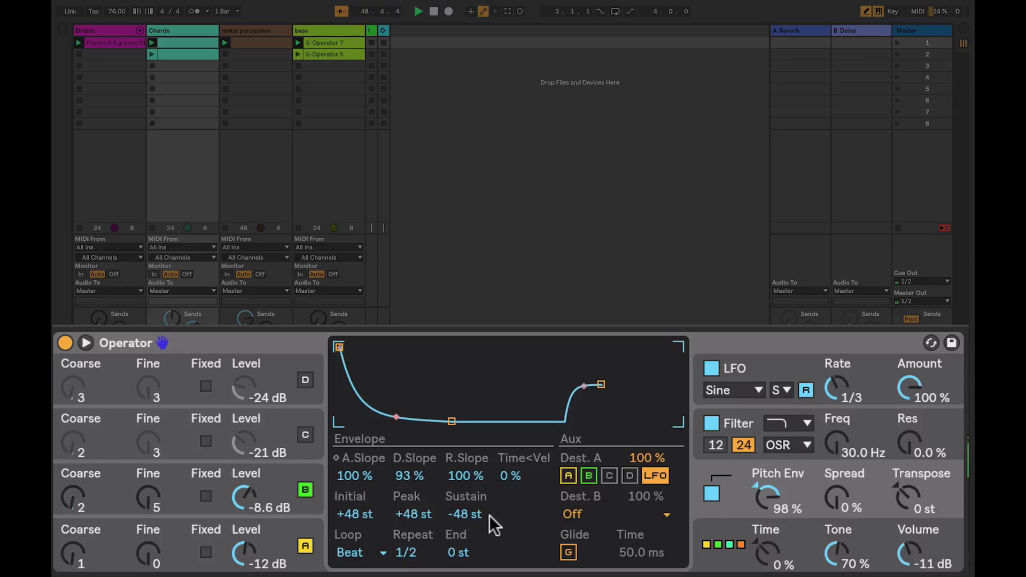
# Set the Pitch Env amount to -100% and reshape the envelope with peak -48 st, sustain +48 st, attack 0.26 ms and decay 60 s.
pyautogui.moveTo(766, 494); pyautogui.dragTo(765, 570)
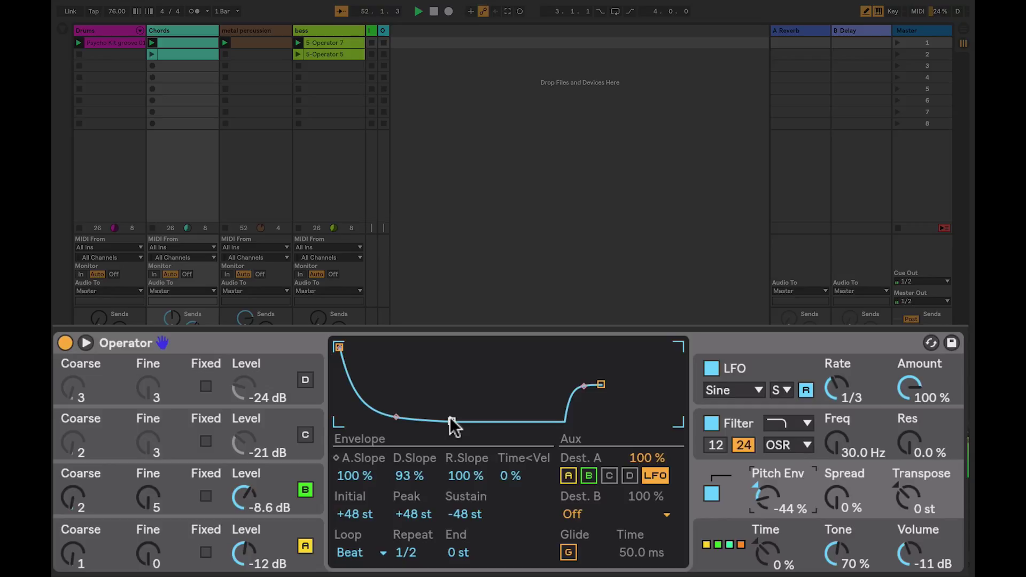
pyautogui.moveTo(766, 502); pyautogui.dragTo(766, 535)
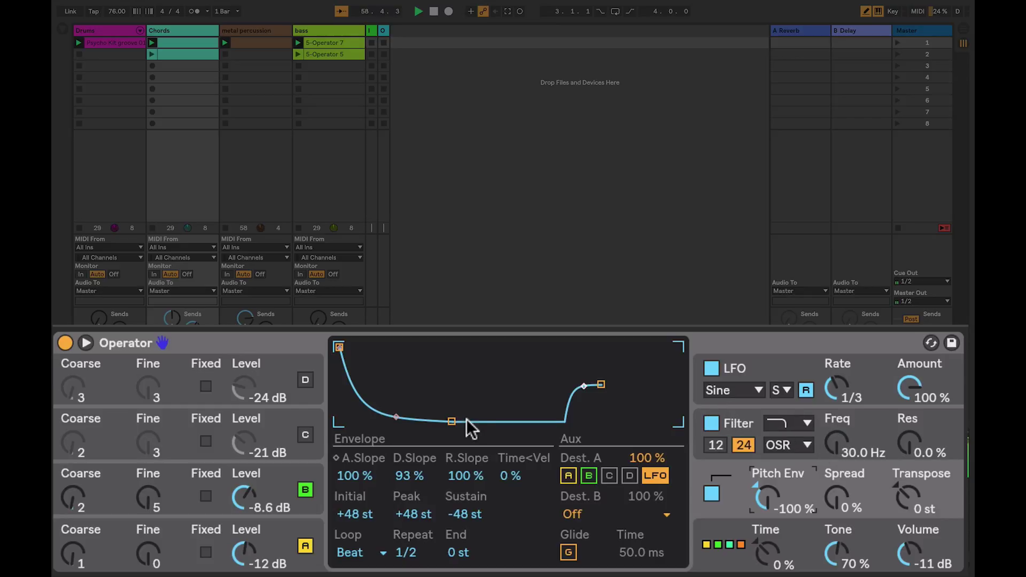
pyautogui.moveTo(339, 348); pyautogui.dragTo(373, 421)
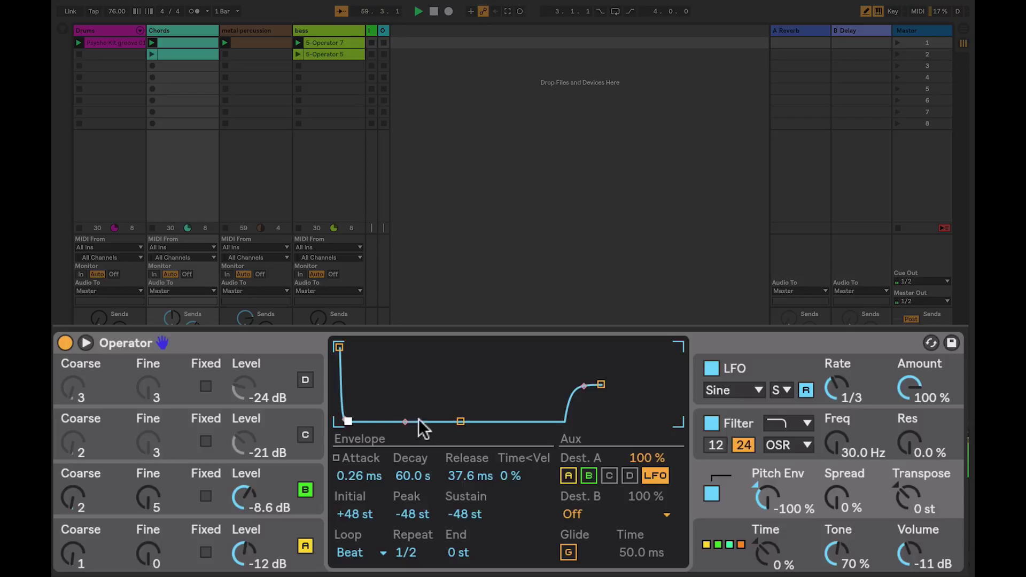
pyautogui.moveTo(453, 420); pyautogui.dragTo(455, 355)
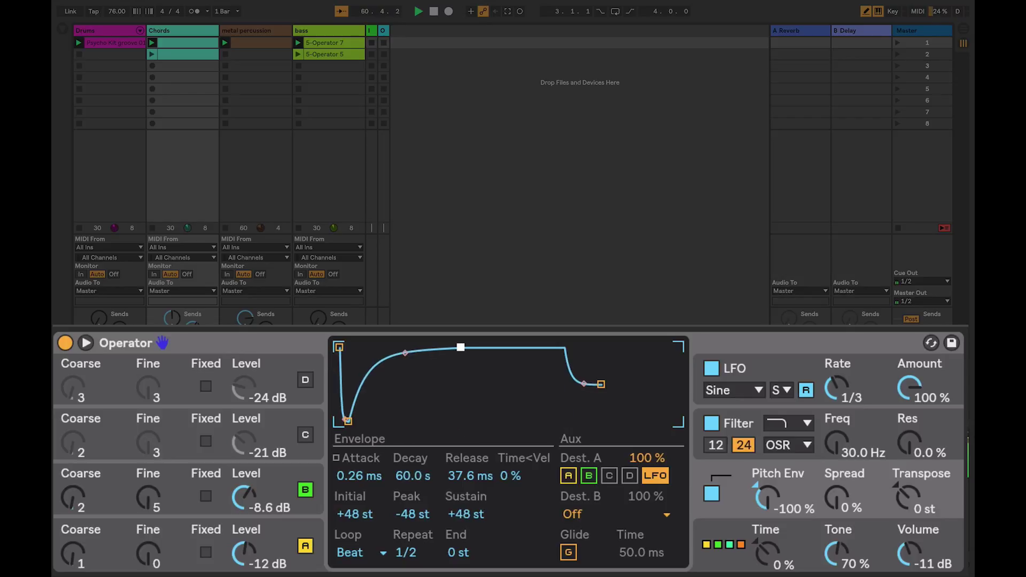
# Set the Pitch Env amount to 56% and refine the envelope to attack 1.06 ms, decay 2.99 s and sustain +29 st.
pyautogui.moveTo(767, 497); pyautogui.dragTo(767, 437)
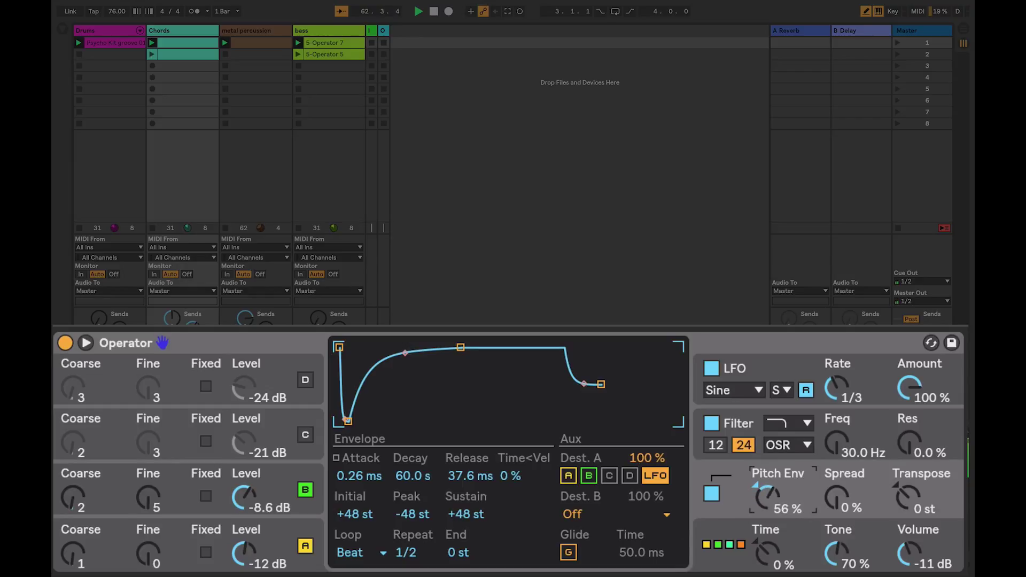
pyautogui.moveTo(346, 421); pyautogui.dragTo(361, 421)
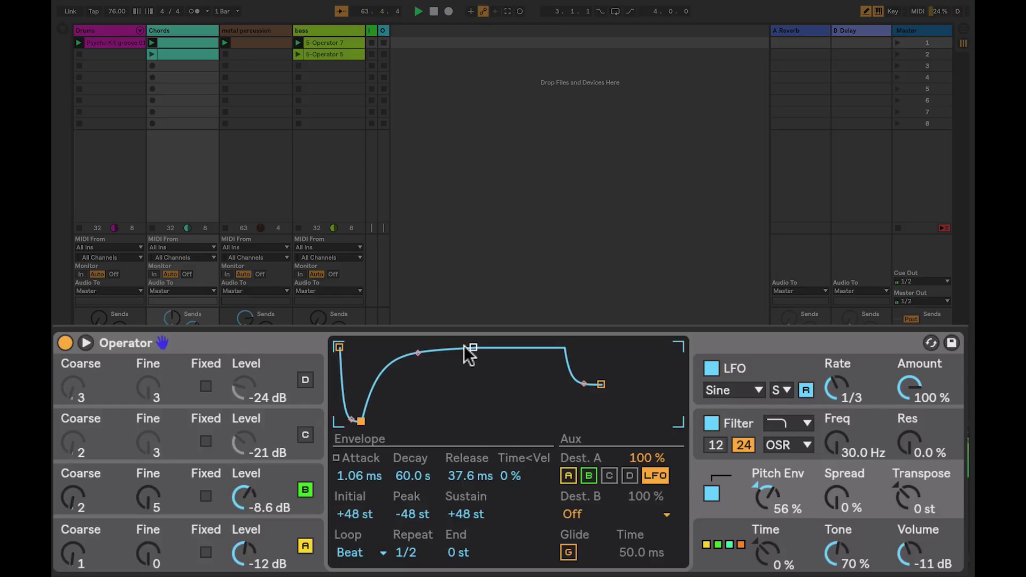
pyautogui.moveTo(473, 348); pyautogui.dragTo(442, 364)
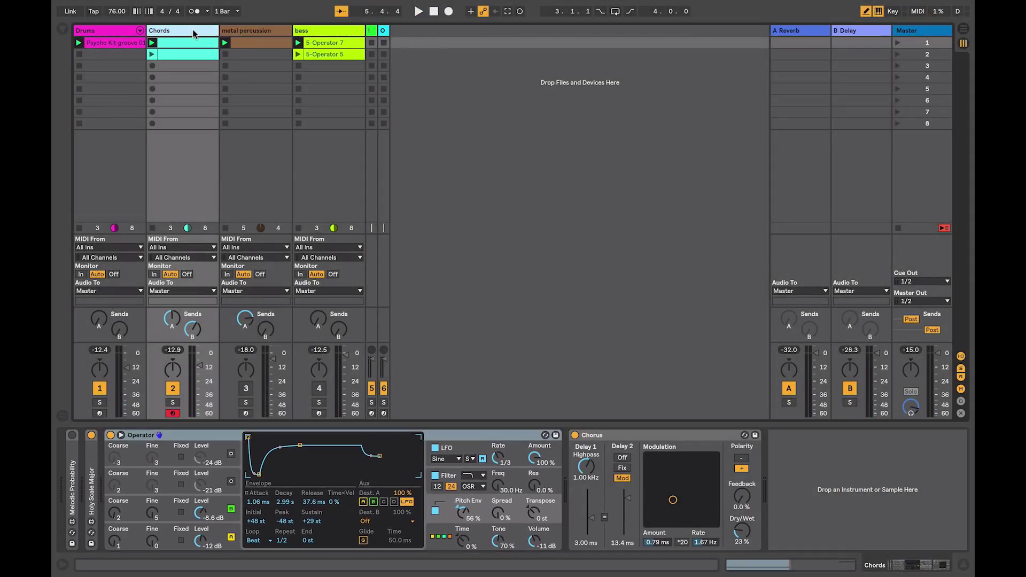
# Unmute the metal percussion track, start playback and solo that track.
pyautogui.click(232, 31)
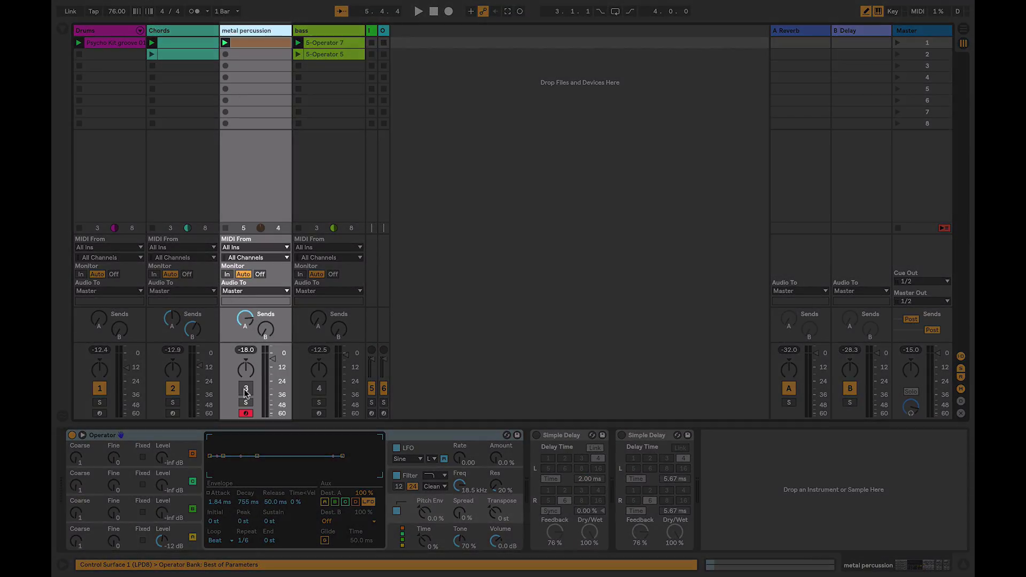
pyautogui.click(246, 389)
pyautogui.click(246, 389)
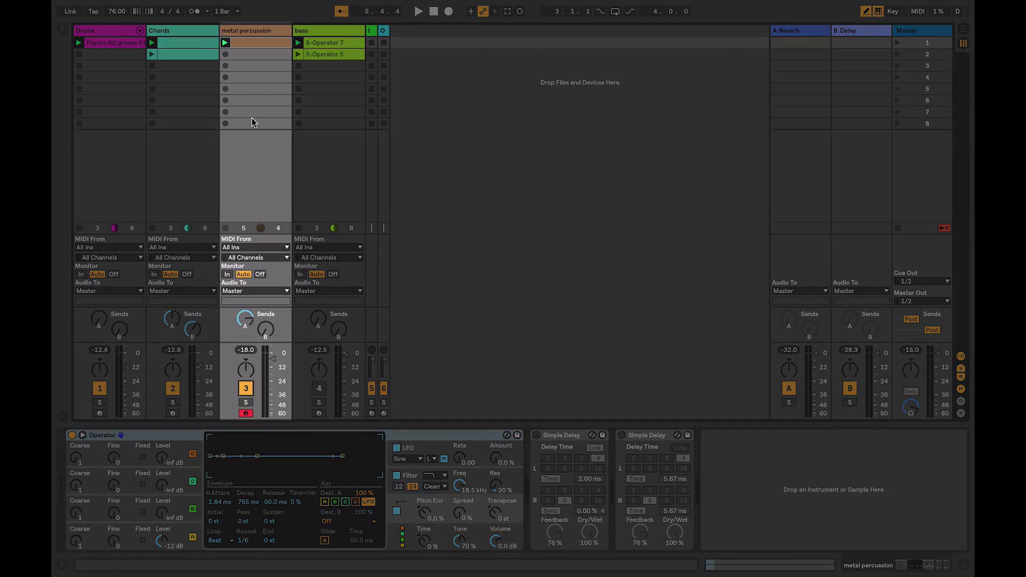
pyautogui.press('space')
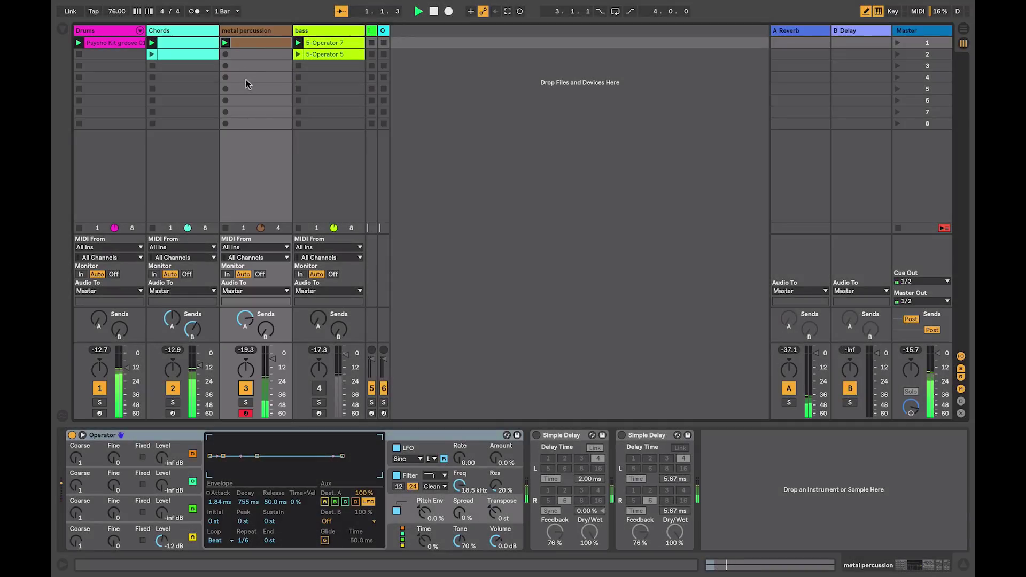
pyautogui.click(245, 403)
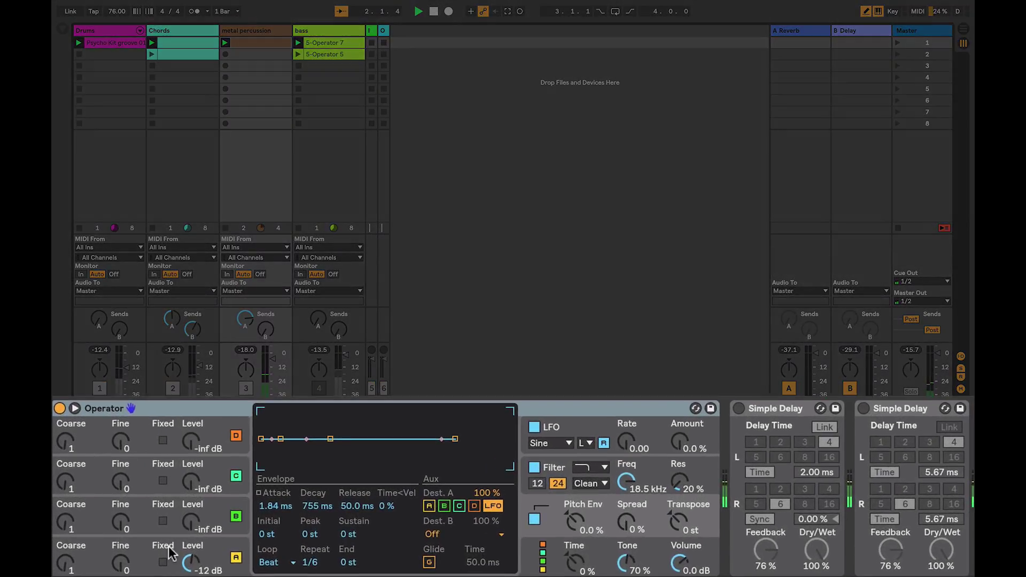
# Choose Noise Looped as the waveform of oscillator A in the metal percussion Operator.
pyautogui.click(146, 531)
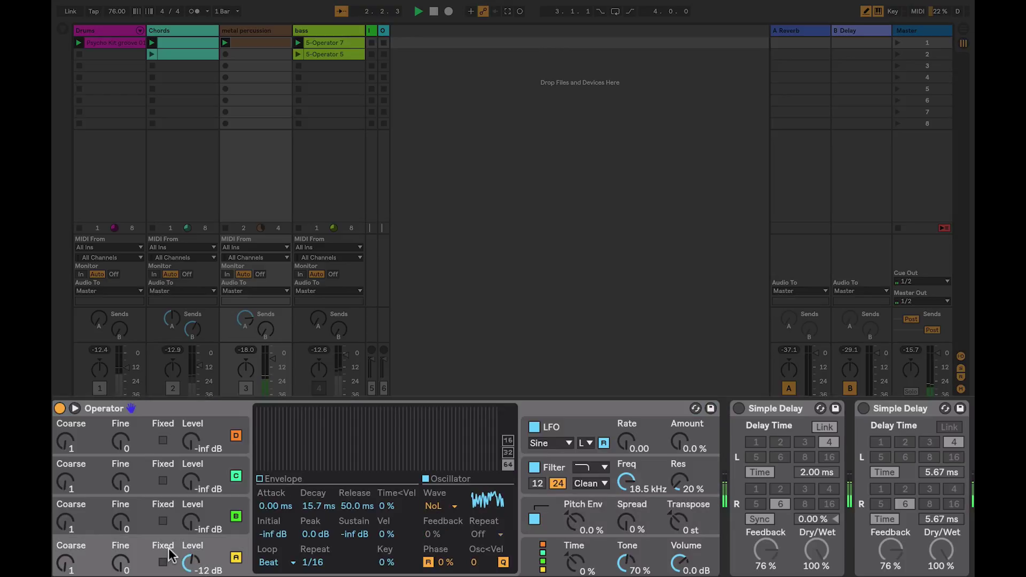
pyautogui.click(438, 510)
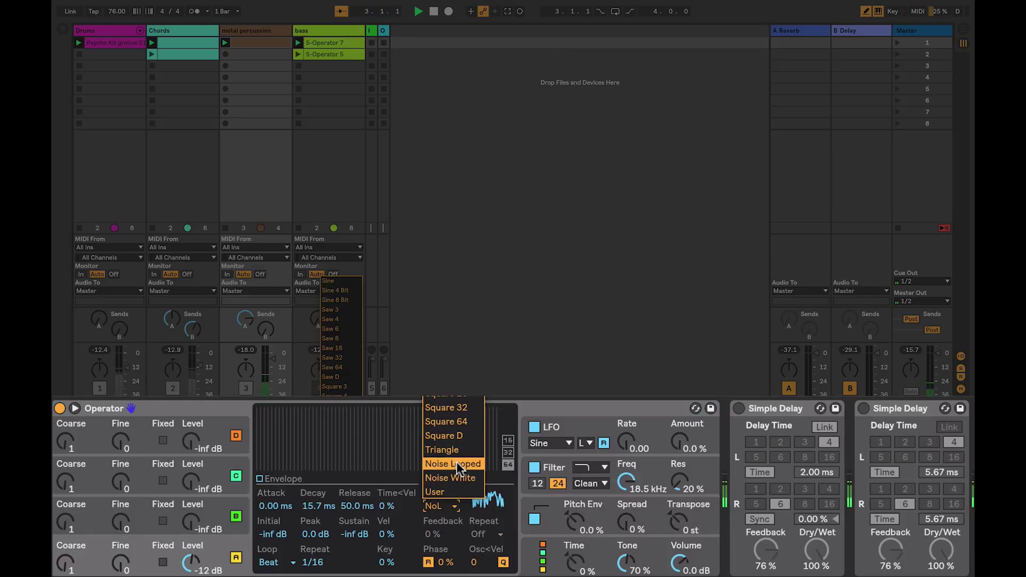
pyautogui.click(456, 463)
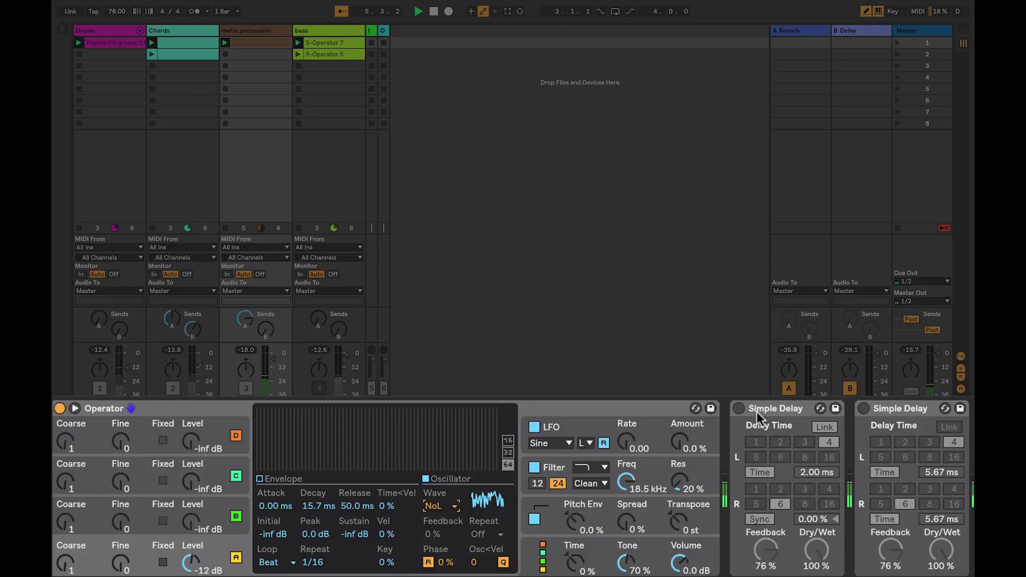
# Enable both Simple Delay devices on the metal percussion track.
pyautogui.click(738, 408)
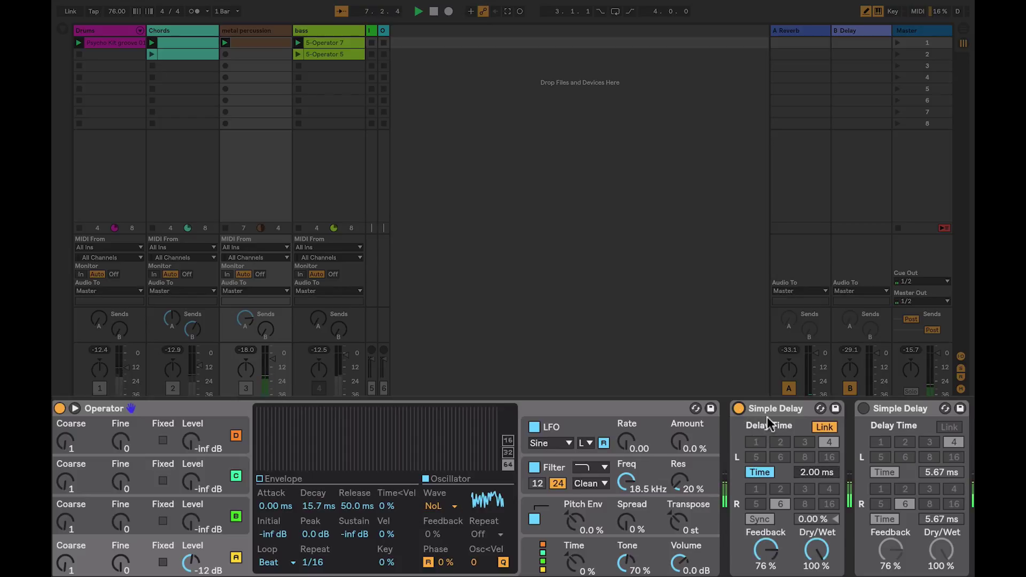
pyautogui.click(864, 409)
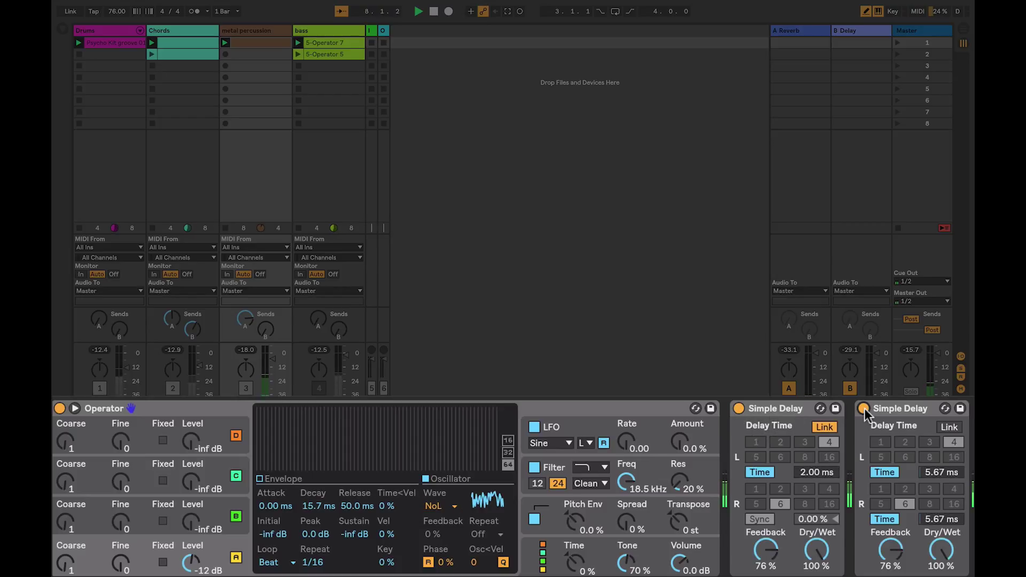
# Route Operator's LFO to oscillator A with a rate of about 69.55 and an amount of 100%.
pyautogui.click(563, 427)
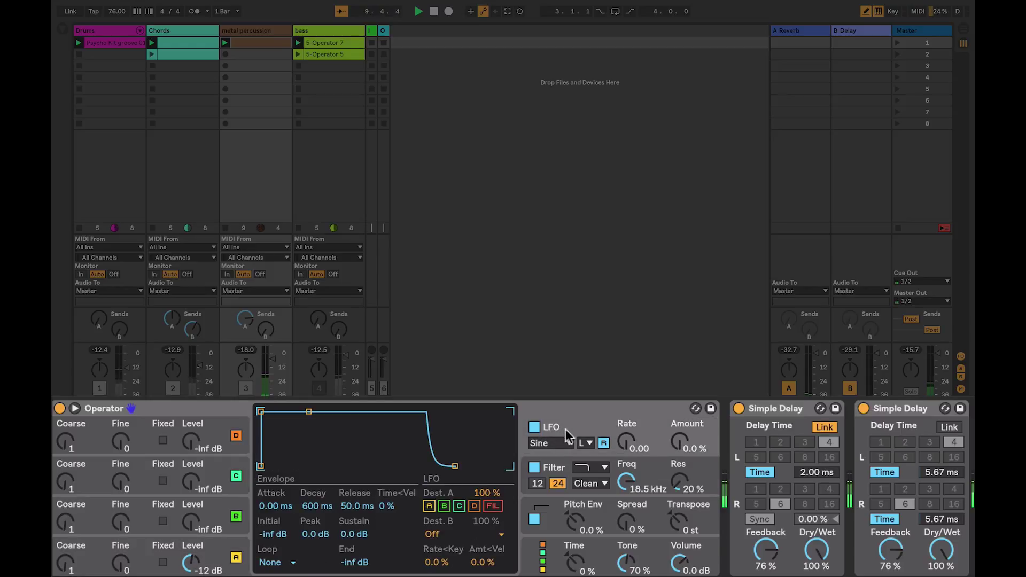
pyautogui.click(432, 506)
pyautogui.moveTo(624, 441); pyautogui.dragTo(624, 390)
pyautogui.moveTo(624, 451); pyautogui.dragTo(624, 441)
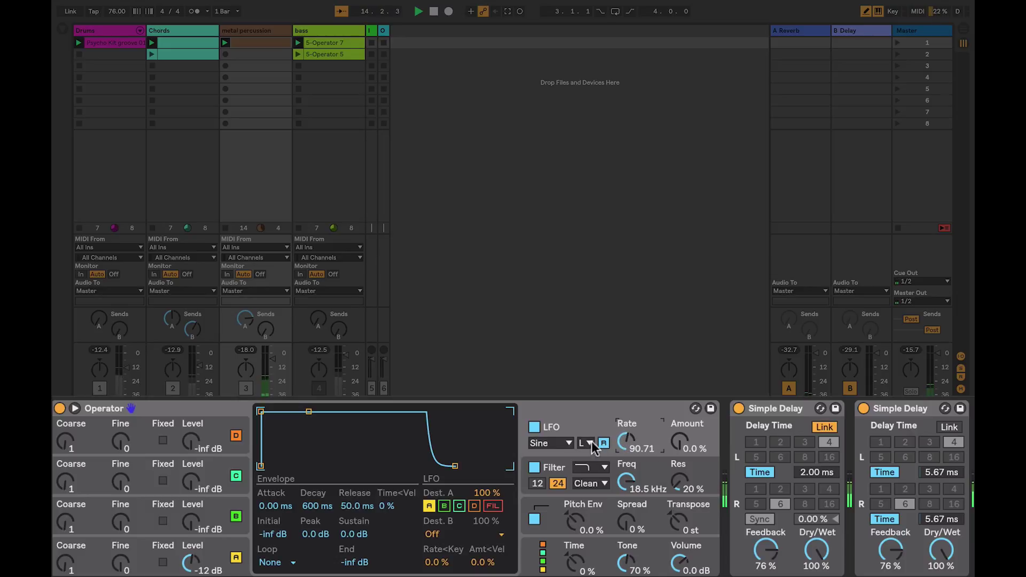
pyautogui.moveTo(669, 443); pyautogui.dragTo(668, 401)
pyautogui.moveTo(671, 448); pyautogui.dragTo(627, 428)
pyautogui.moveTo(627, 442); pyautogui.dragTo(627, 440)
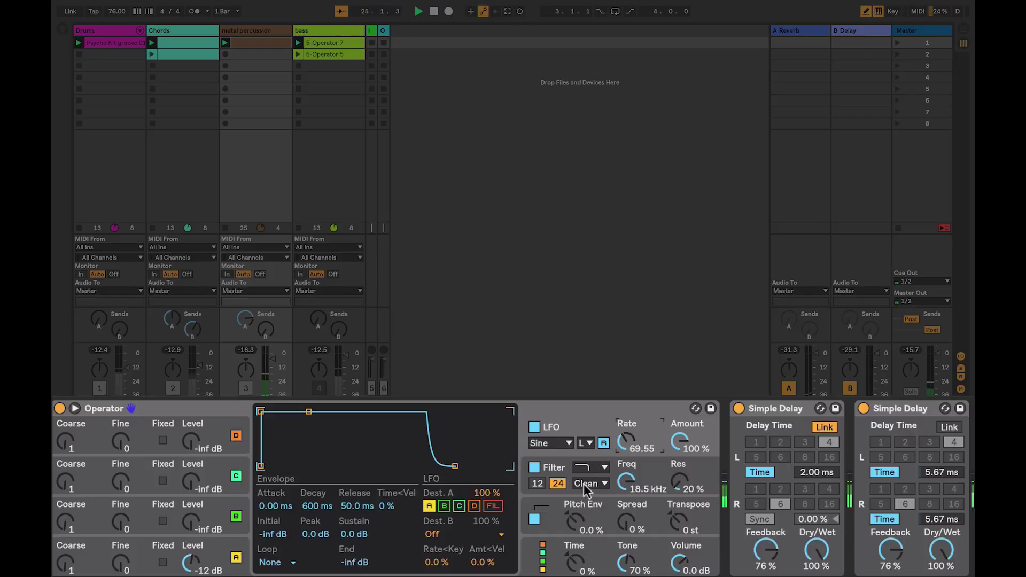
# Set the Pitch Env amount to 46% and shape its envelope with initial +48 st, peak +39 st, sustain -48 st and decay 216 ms.
pyautogui.click(593, 524)
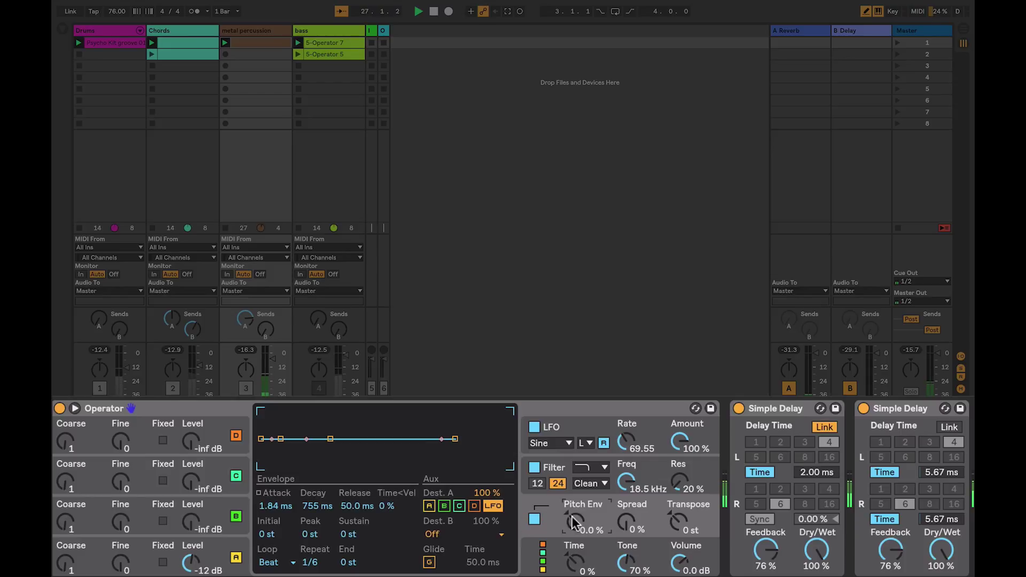
pyautogui.moveTo(573, 521); pyautogui.dragTo(573, 500)
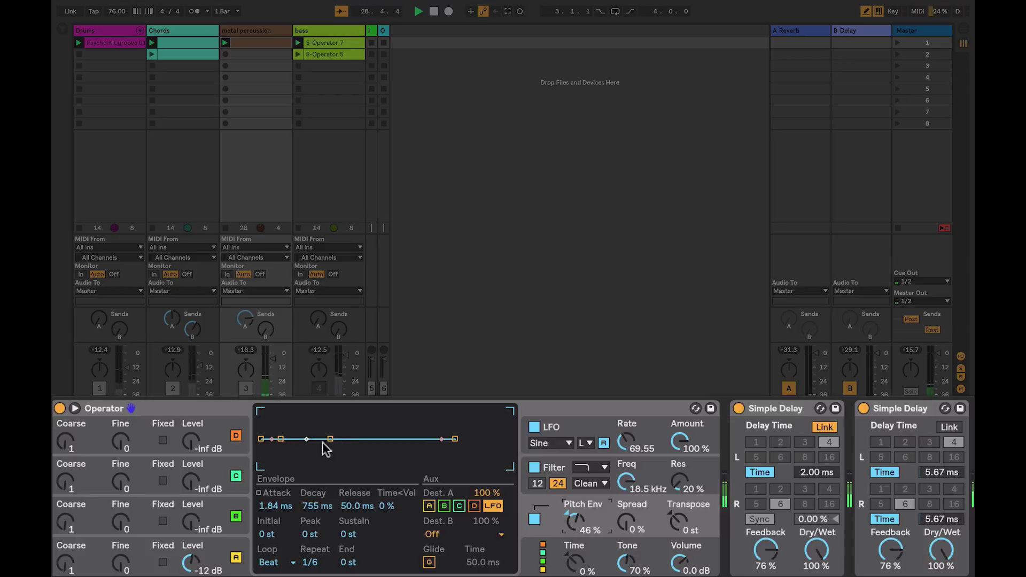
pyautogui.moveTo(331, 438); pyautogui.dragTo(321, 466)
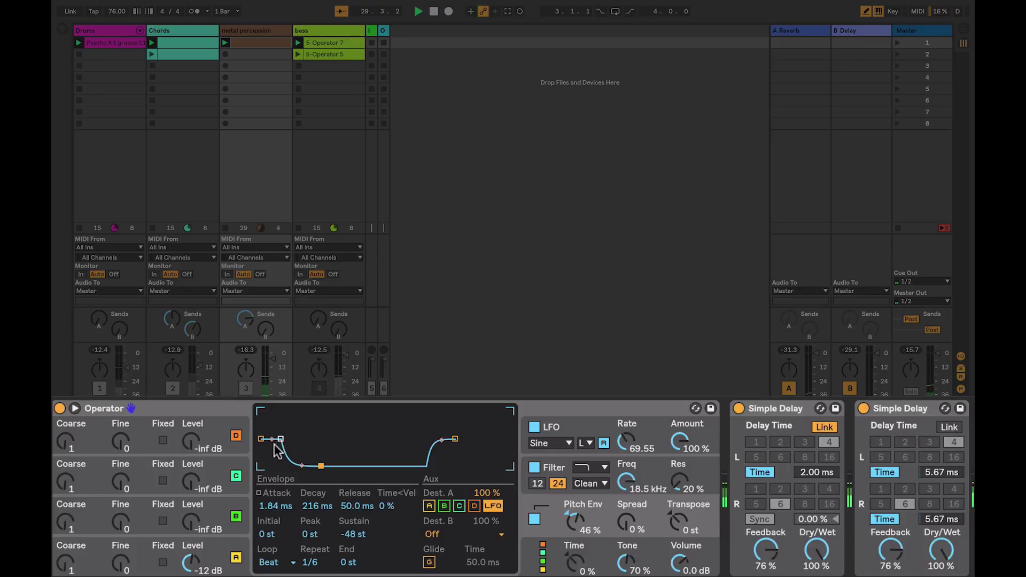
pyautogui.moveTo(261, 439); pyautogui.dragTo(292, 416)
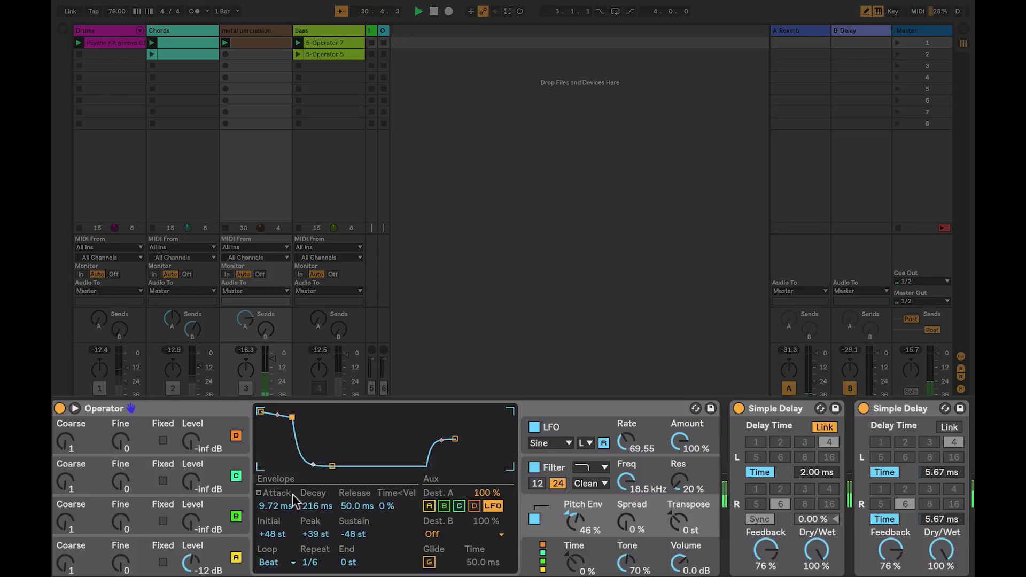
# Lengthen the looping pitch envelope's decay to about 11.8 s and set its initial level to -48 st with attack 67.8 ms.
pyautogui.moveTo(306, 562); pyautogui.dragTo(306, 558)
pyautogui.press('Down')
pyautogui.moveTo(331, 467); pyautogui.dragTo(362, 466)
pyautogui.moveTo(292, 418); pyautogui.dragTo(260, 466)
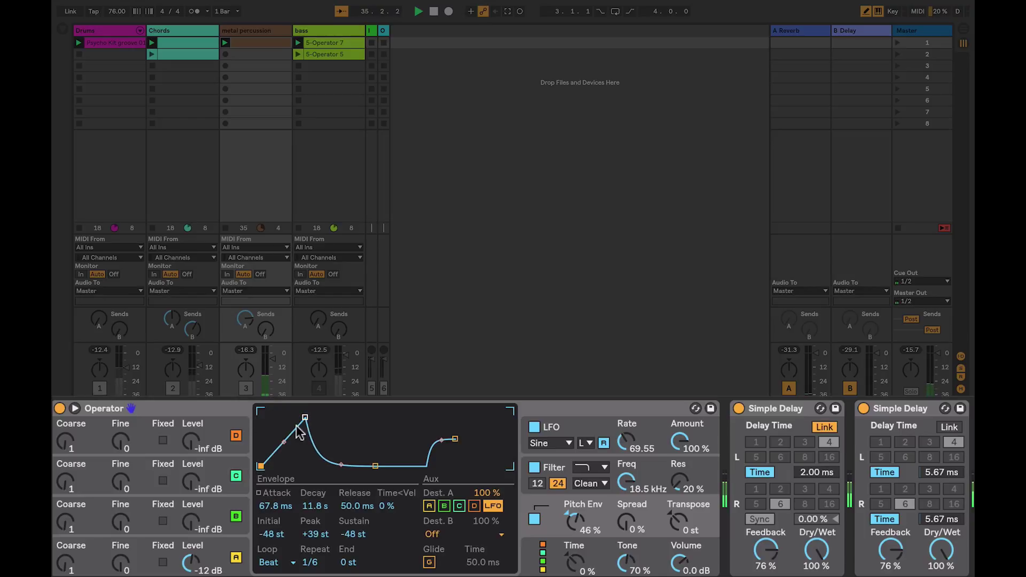
# Raise the pitch envelope's peak to +48 st with a 2.43 ms attack, and route Operator's LFO to the filter as well.
pyautogui.moveTo(304, 416); pyautogui.dragTo(283, 412)
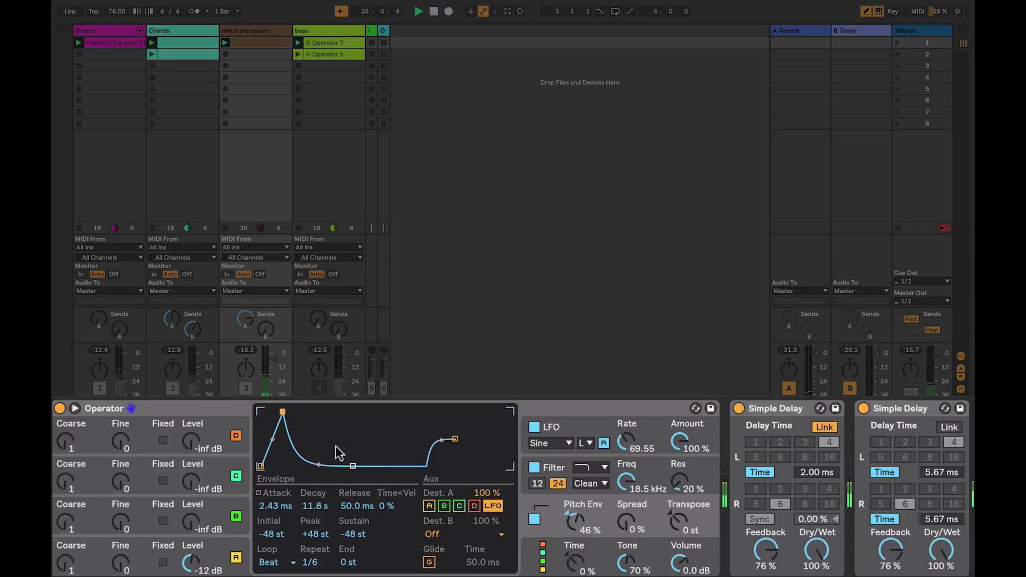
pyautogui.click(644, 428)
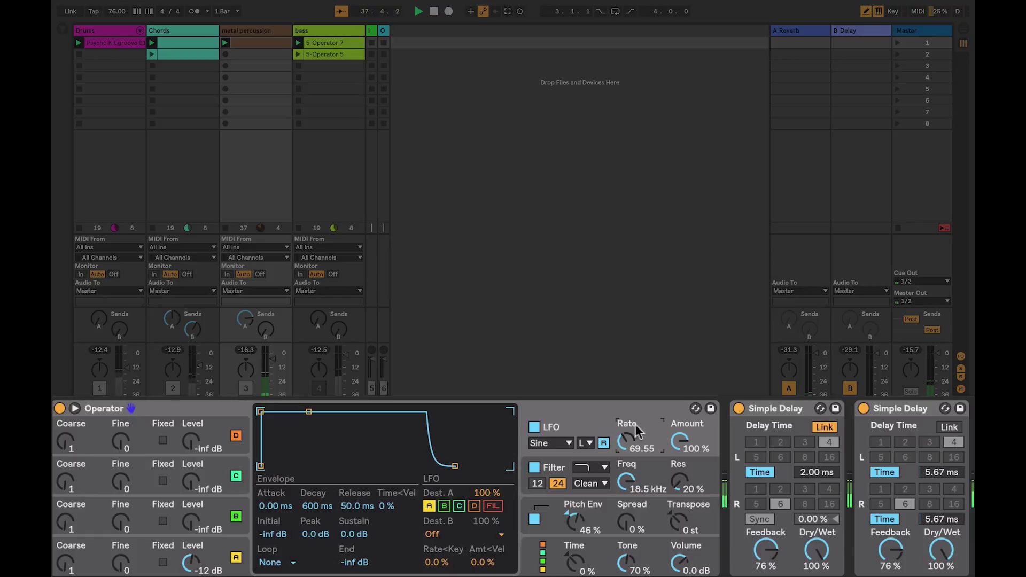
pyautogui.click(492, 506)
# Set the filter's shaper to Hard and lower Operator's volume to -14 dB.
pyautogui.click(644, 477)
pyautogui.click(486, 507)
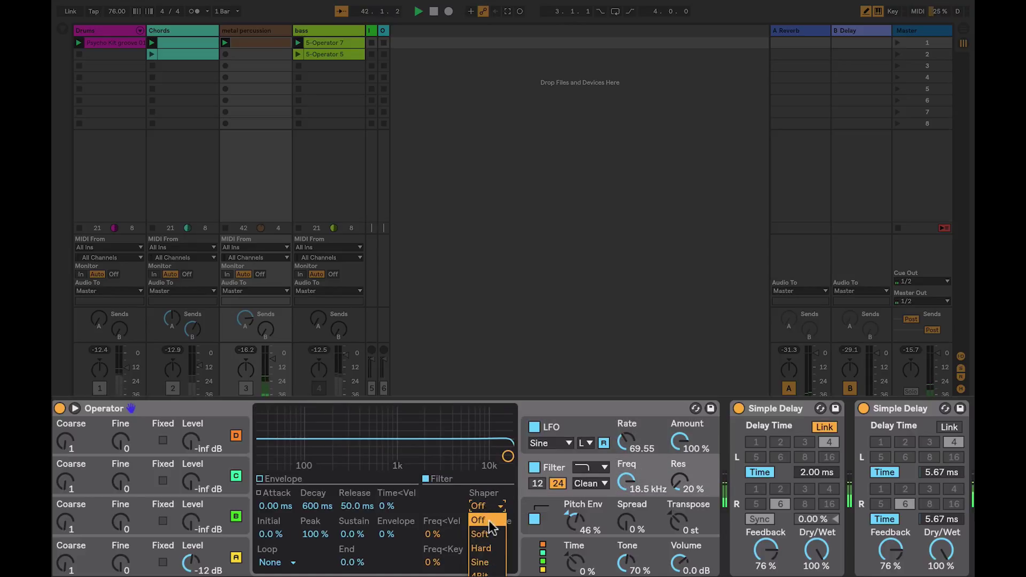
pyautogui.click(495, 550)
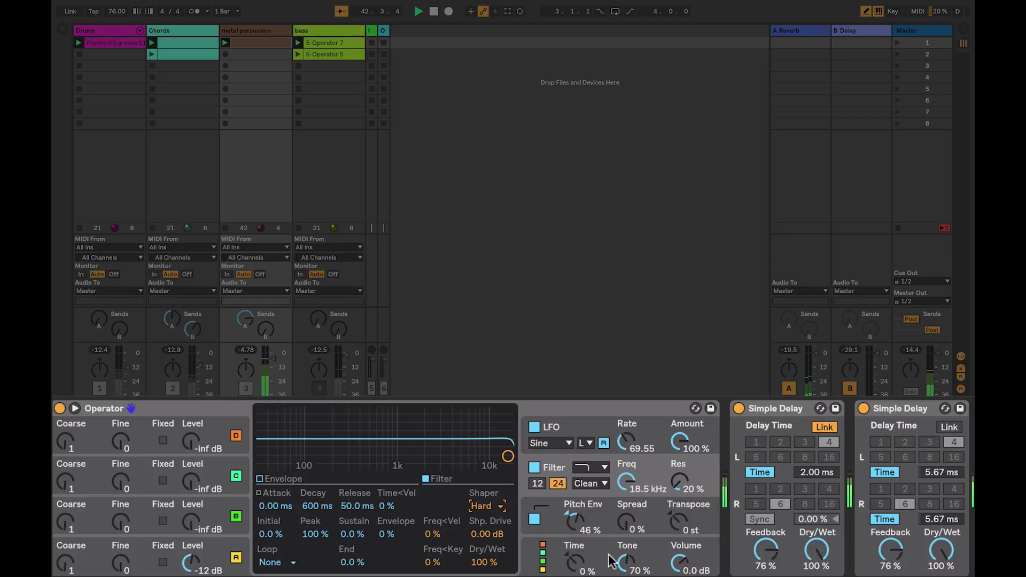
pyautogui.moveTo(679, 561); pyautogui.dragTo(680, 575)
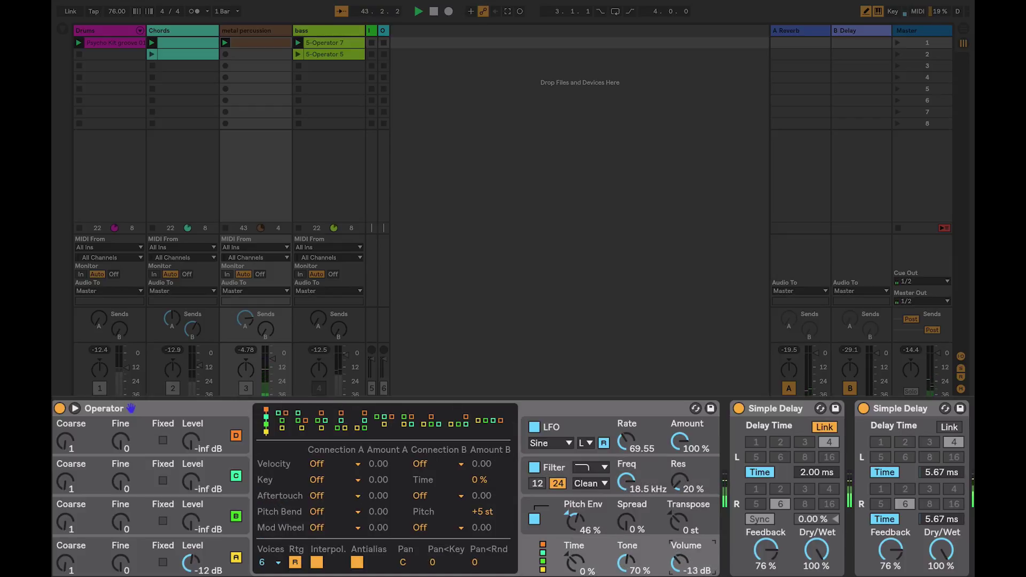
# Assign Shaper Drive as the LFO's destination B.
pyautogui.click(647, 430)
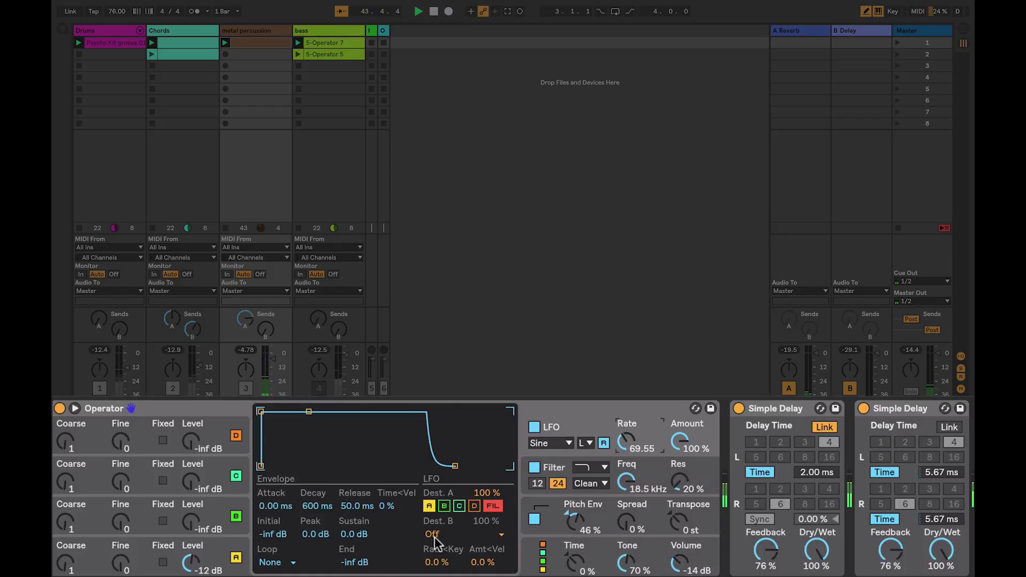
pyautogui.click(434, 535)
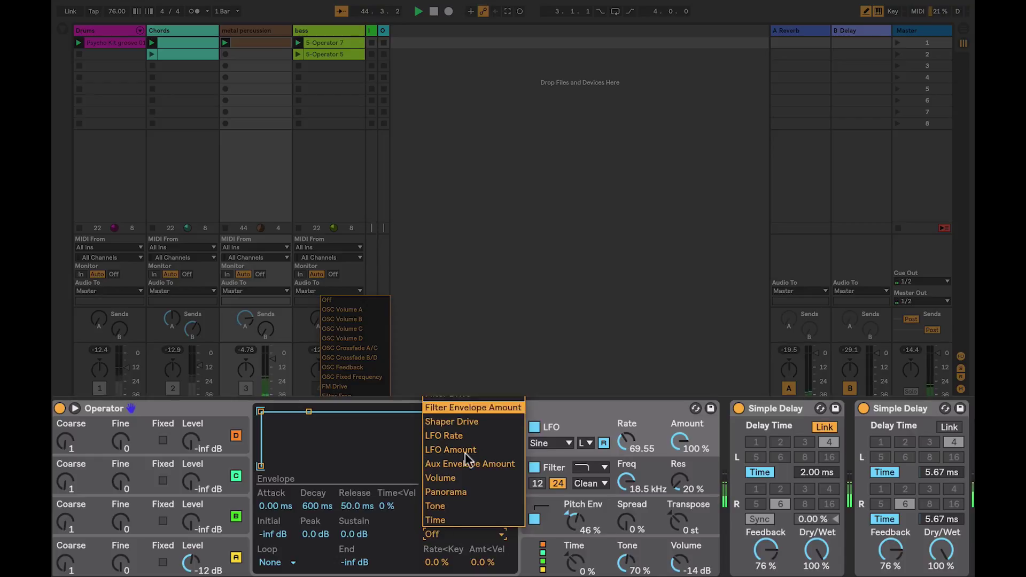
pyautogui.click(463, 421)
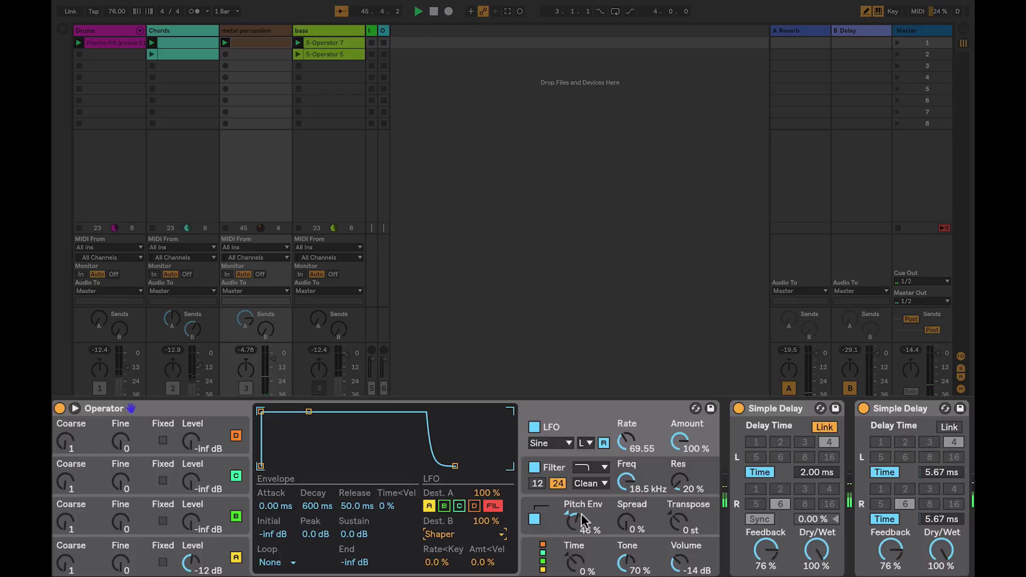
# Raise the Pitch Env amount to 95% and set its envelope's decay to about 1.81 s and attack to about 4.86 ms.
pyautogui.moveTo(576, 518); pyautogui.dragTo(575, 502)
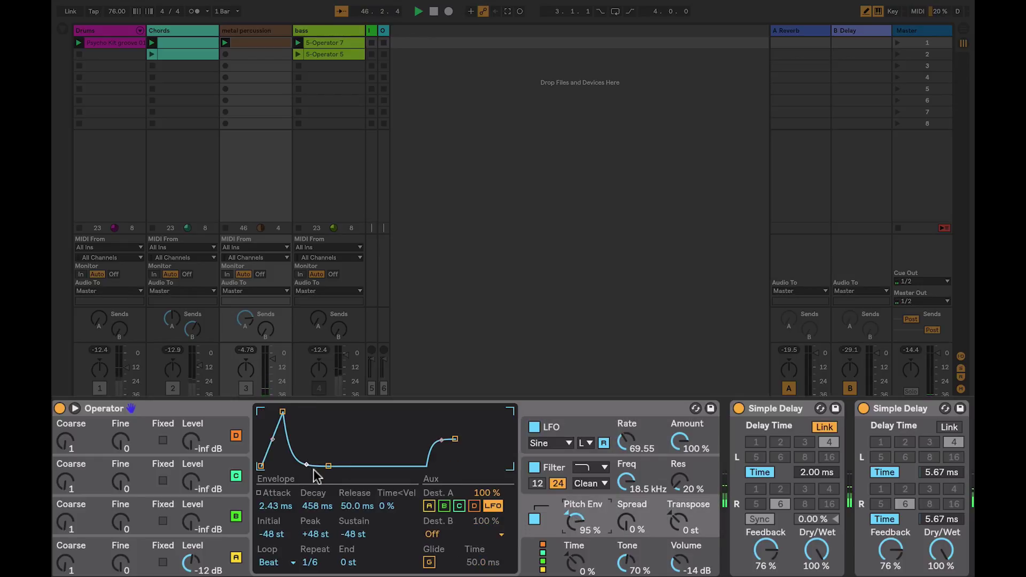
pyautogui.moveTo(321, 466); pyautogui.dragTo(331, 466)
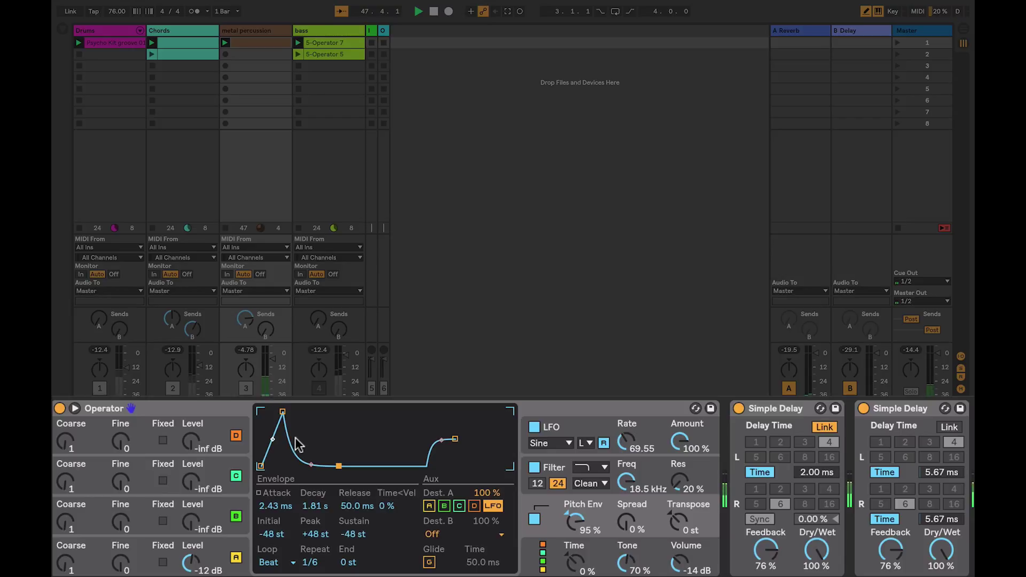
pyautogui.moveTo(283, 412); pyautogui.dragTo(287, 413)
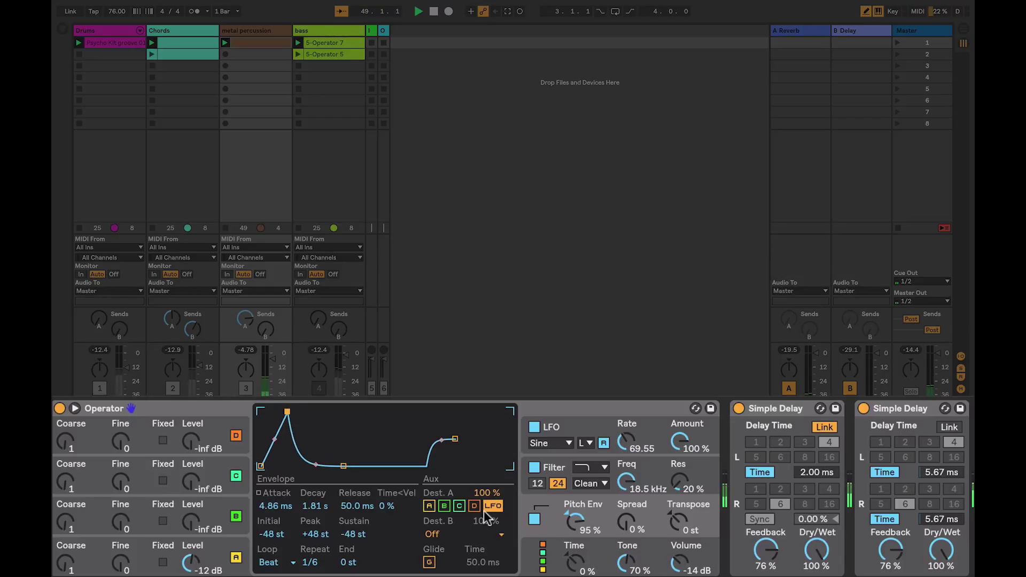
# Toggle the pitch envelope off and on to compare the sound with and without it.
pyautogui.click(535, 520)
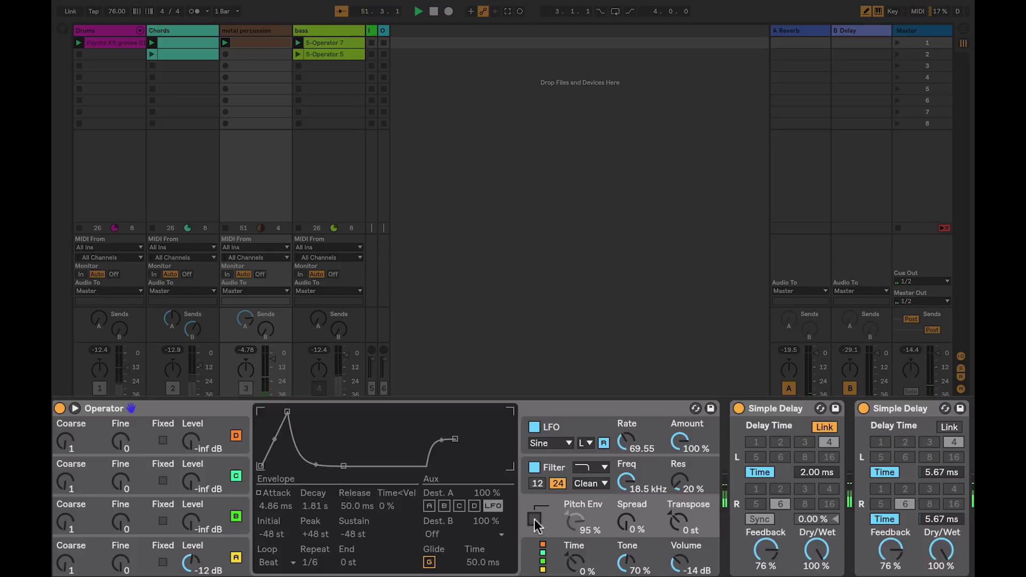
pyautogui.click(535, 519)
pyautogui.click(535, 520)
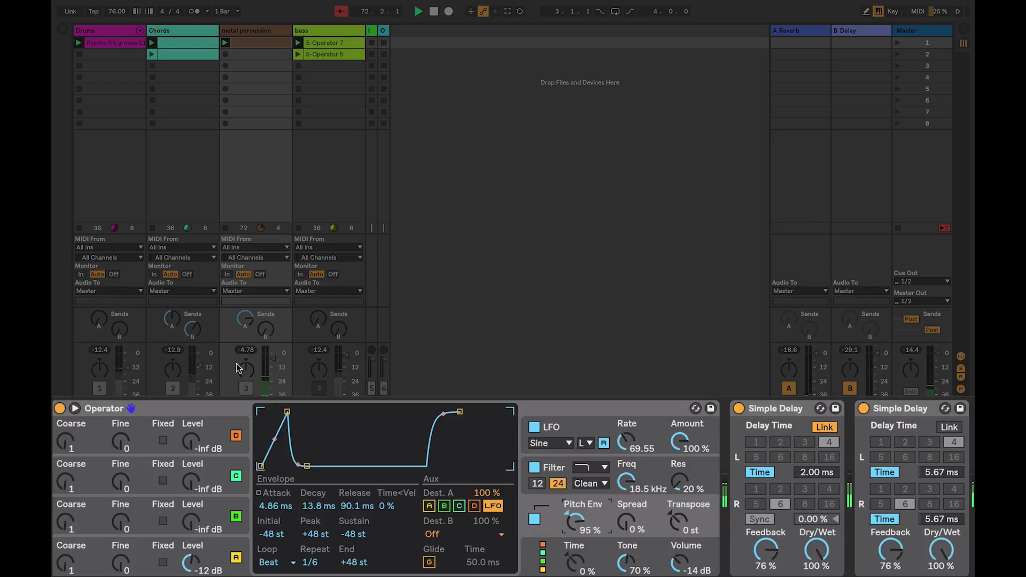
# Bring the other tracks back in alongside the metal percussion, and set Pitch Env to 100% with envelope peak +3 st and attack 8.47 ms.
pyautogui.click(246, 389)
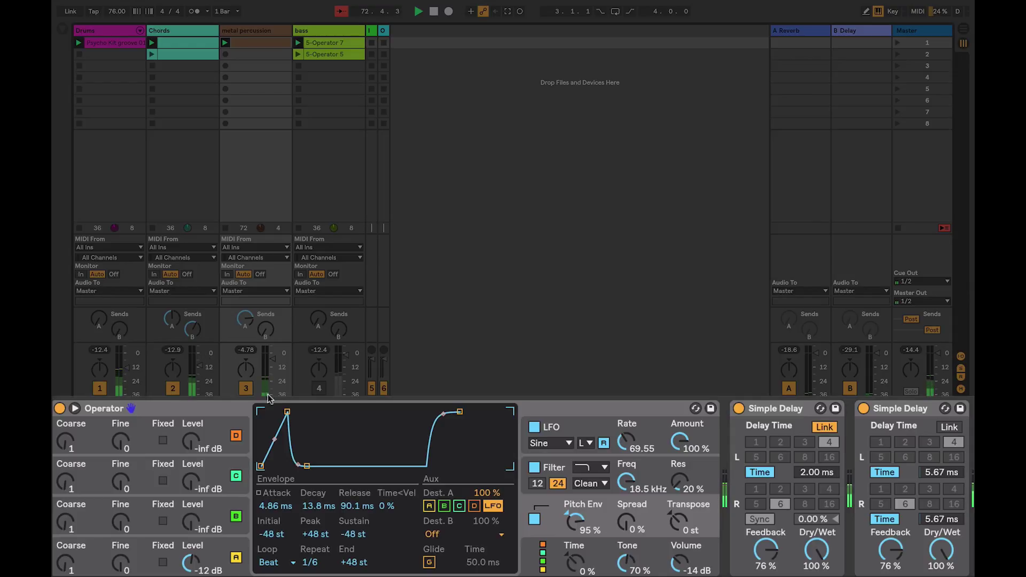
pyautogui.moveTo(577, 521); pyautogui.dragTo(577, 514)
pyautogui.click(299, 465)
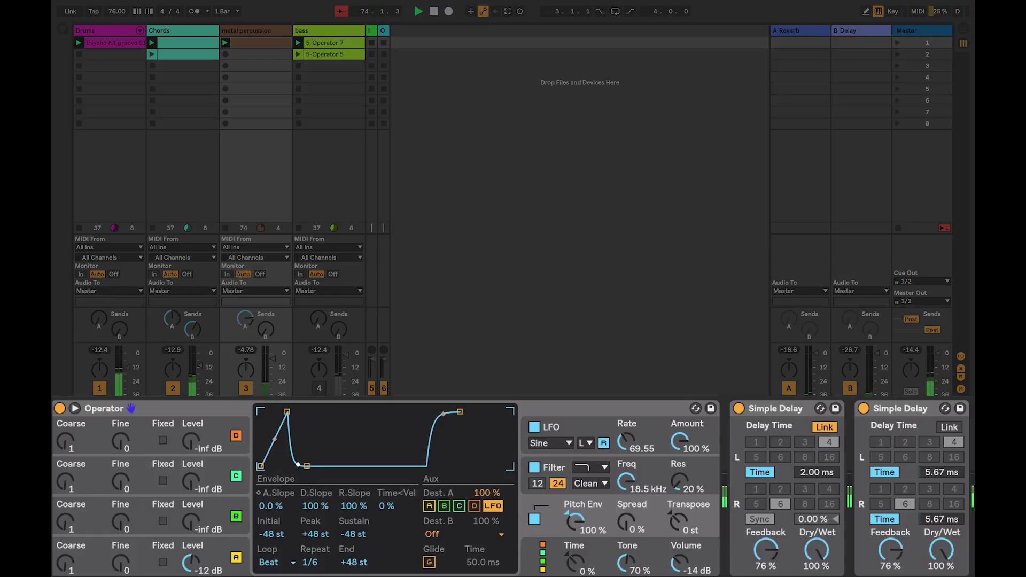
pyautogui.moveTo(287, 412); pyautogui.dragTo(291, 439)
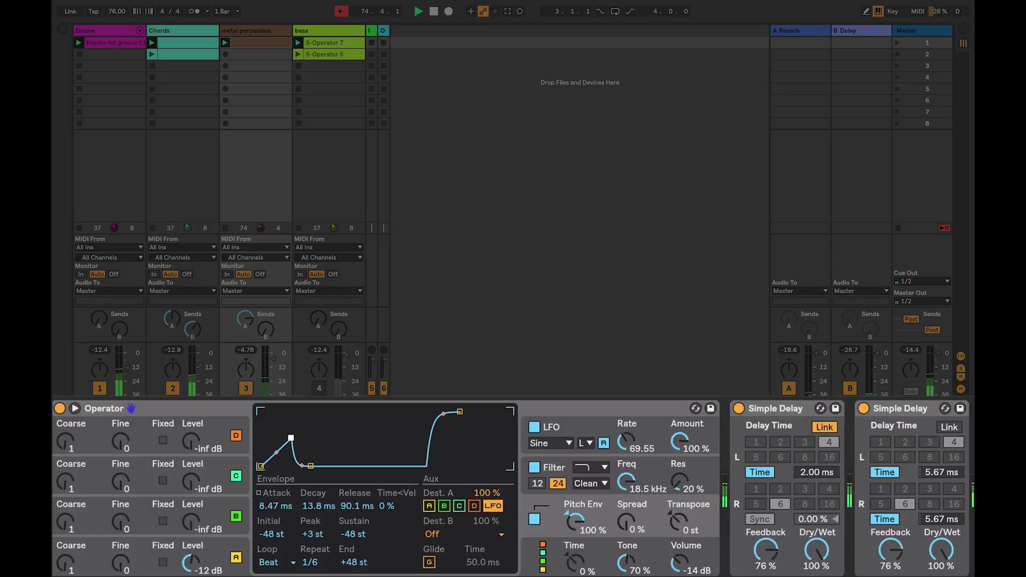
# Lower the LFO rate to 52.41 and set the first Simple Delay's delay time to 2.00 ms.
pyautogui.moveTo(631, 435); pyautogui.dragTo(631, 451)
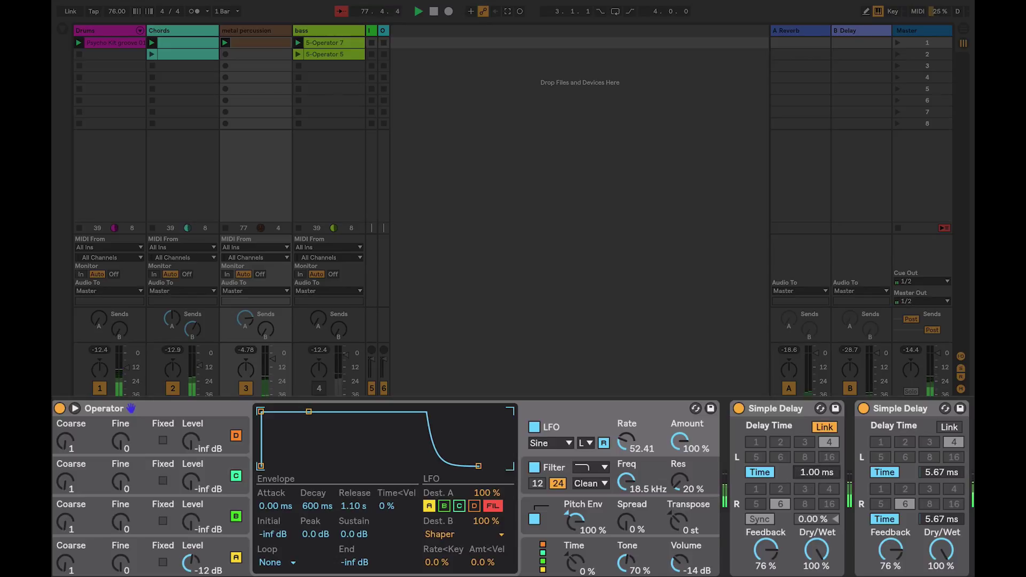
pyautogui.moveTo(807, 472); pyautogui.dragTo(807, 465)
pyautogui.moveTo(807, 477); pyautogui.dragTo(808, 484)
# Raise oscillator A's coarse tuning to 12 and lengthen its envelope decay to 29.2 ms.
pyautogui.moveTo(67, 571); pyautogui.dragTo(67, 560)
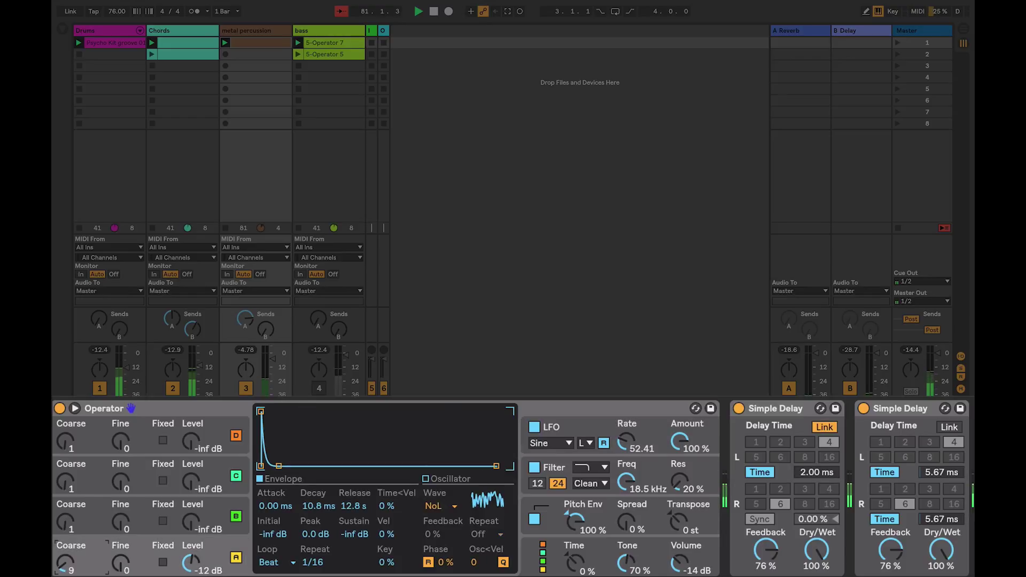
pyautogui.moveTo(278, 467); pyautogui.dragTo(286, 466)
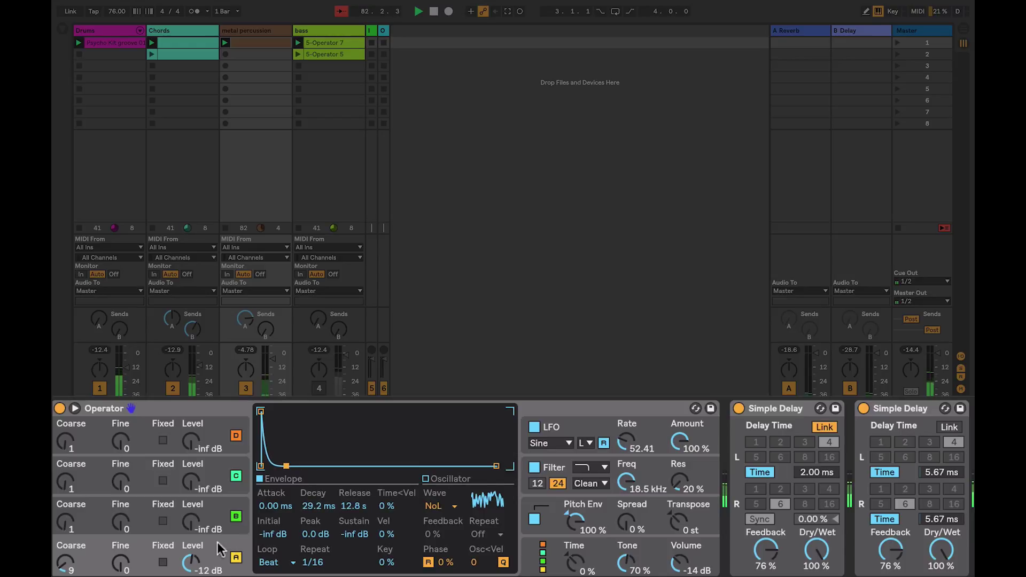
pyautogui.moveTo(65, 563); pyautogui.dragTo(65, 559)
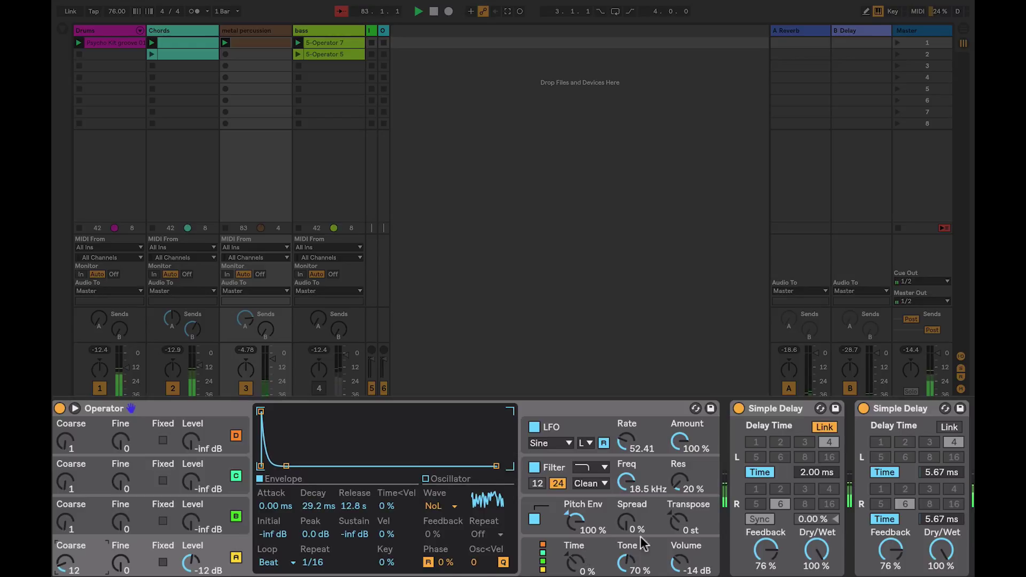
# Set the first Simple Delay's delay time to 1.10 ms and raise the LFO rate to 74.59.
pyautogui.scroll(-1, 809, 471)
pyautogui.scroll(1, 804, 475)
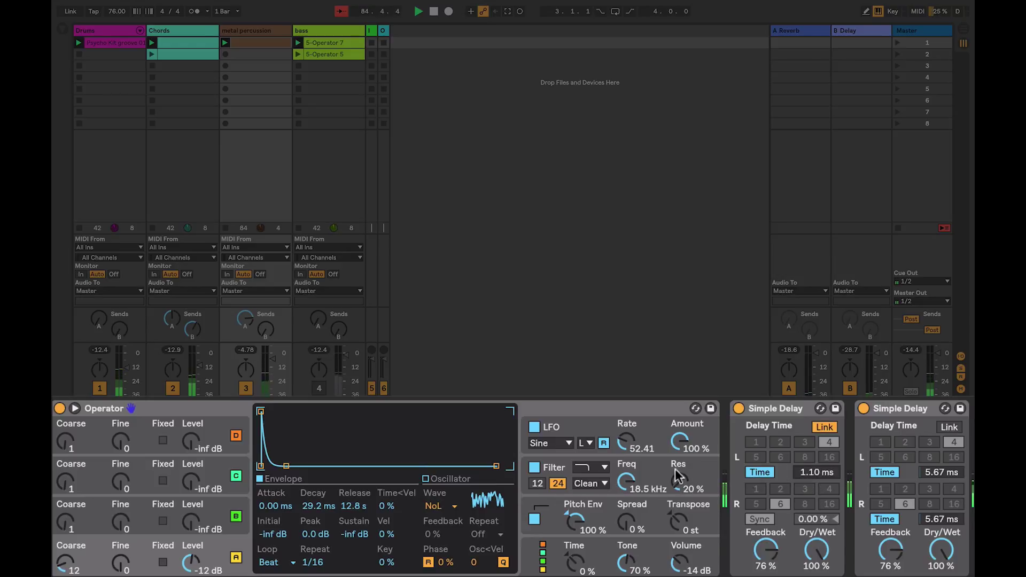
pyautogui.moveTo(620, 446); pyautogui.dragTo(620, 427)
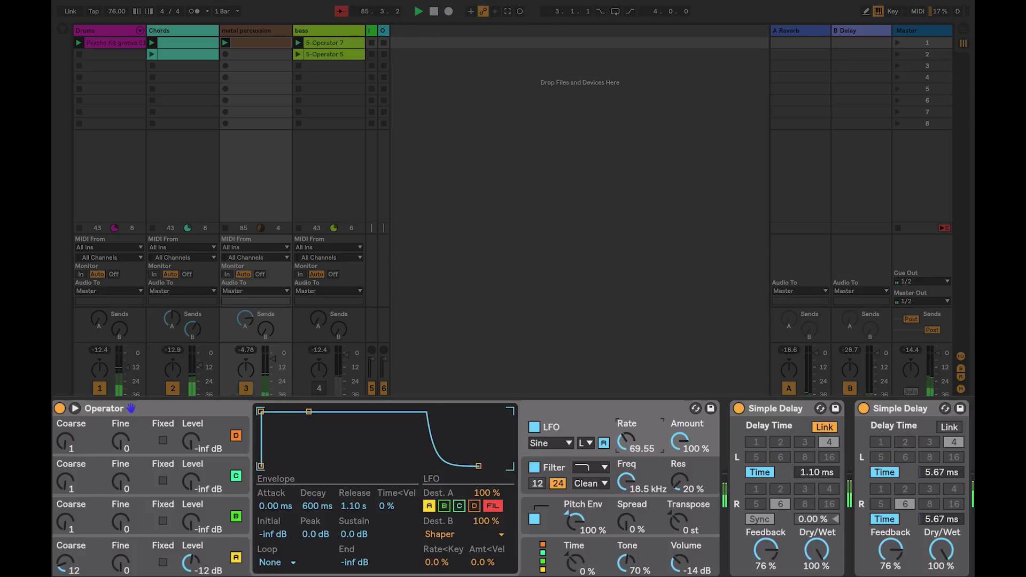
# Set Pitch Env to 73% with a 1/8 loop repeat, and reshape its envelope with peak +48 st, attack 5.58 ms and a longer decay.
pyautogui.moveTo(573, 524); pyautogui.dragTo(573, 538)
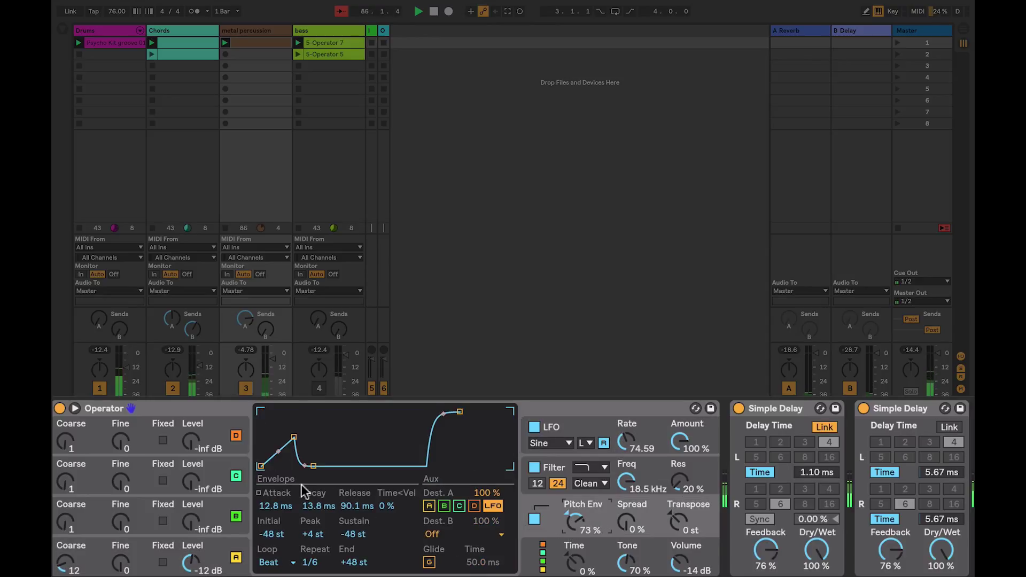
pyautogui.moveTo(294, 438); pyautogui.dragTo(297, 421)
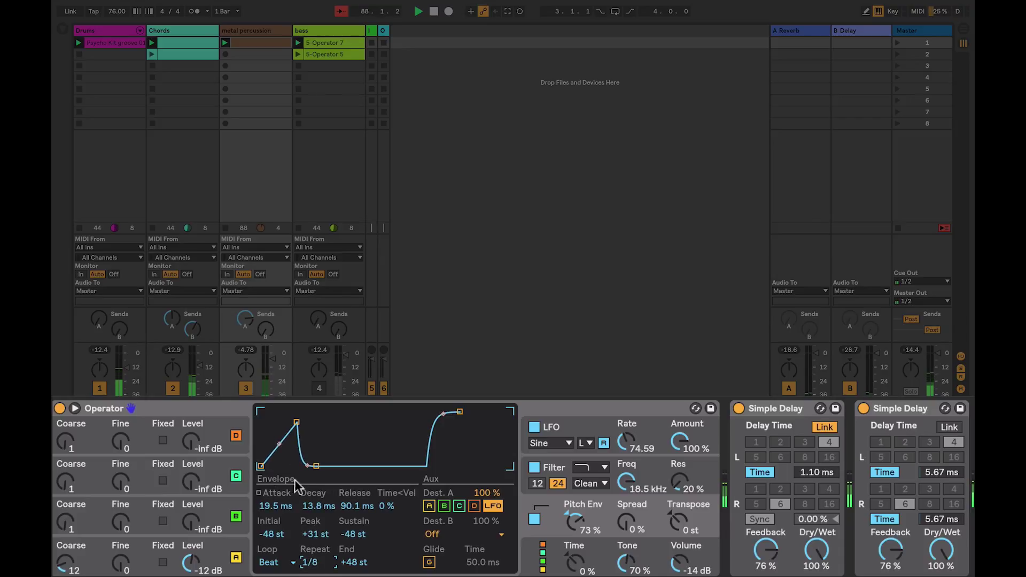
pyautogui.moveTo(318, 471); pyautogui.dragTo(339, 467)
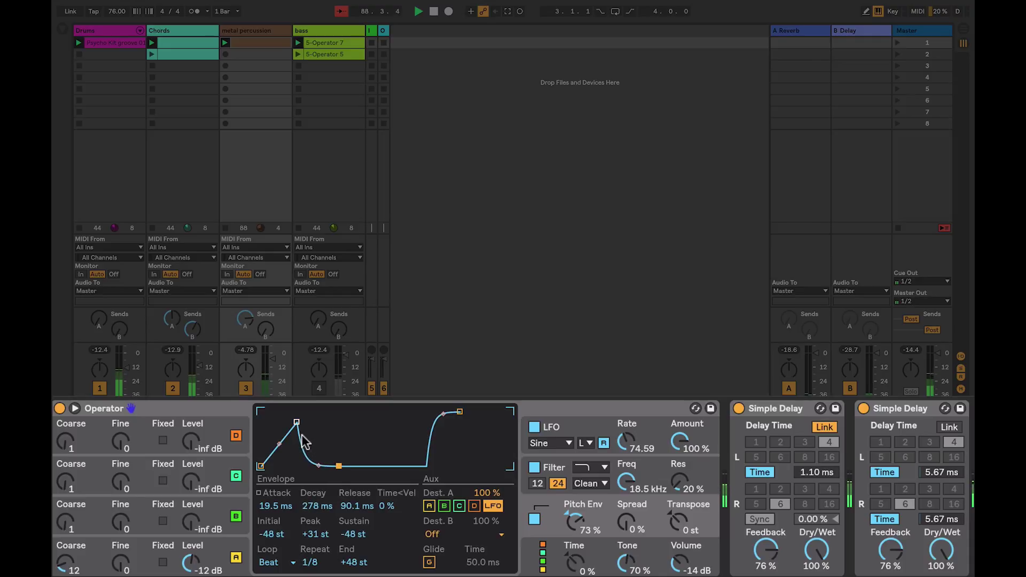
pyautogui.moveTo(297, 423); pyautogui.dragTo(288, 412)
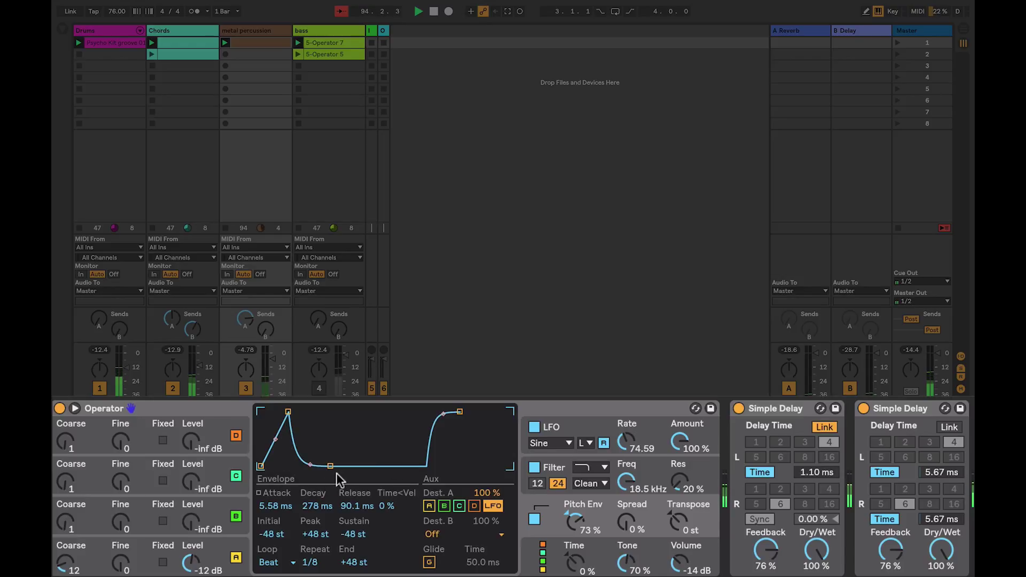
pyautogui.moveTo(330, 466); pyautogui.dragTo(335, 466)
# Change the LFO waveform to SwUp.
pyautogui.click(583, 428)
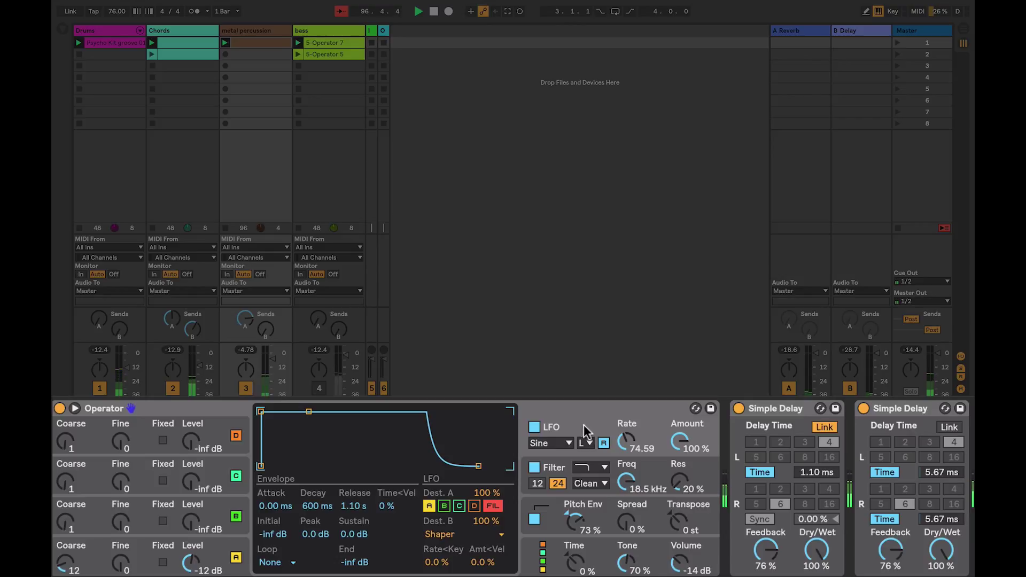
pyautogui.click(548, 444)
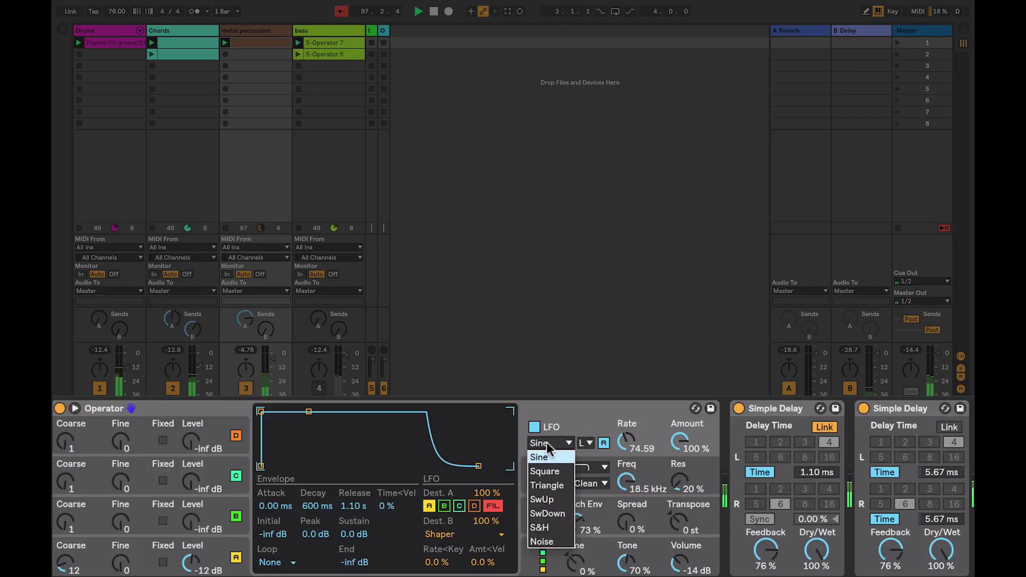
pyautogui.click(557, 500)
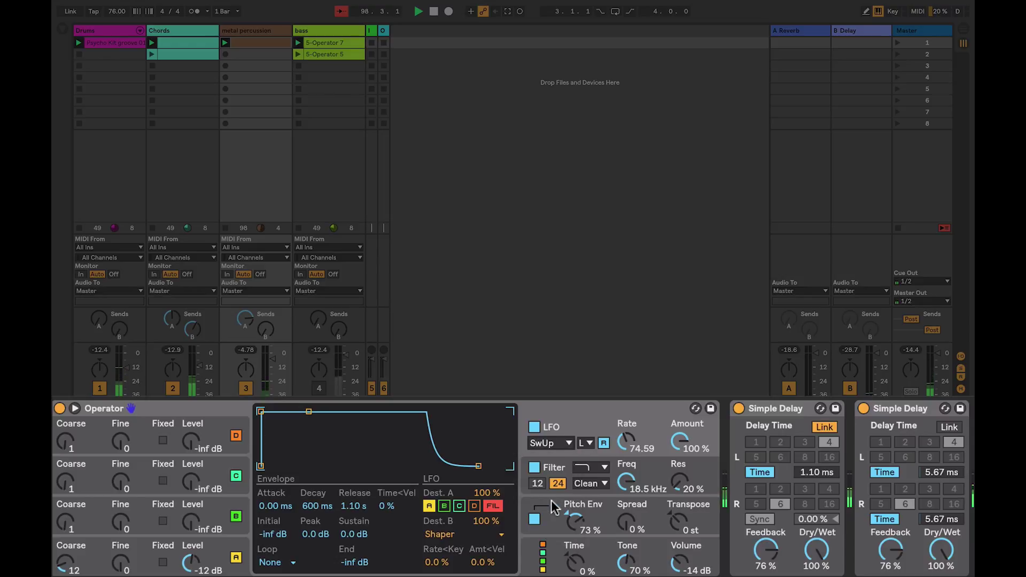
# Reshape the pitch envelope to fall from +48 st to -48 st with a -93% decay slope, and turn off LFO retrigger.
pyautogui.click(605, 512)
pyautogui.moveTo(336, 466); pyautogui.dragTo(310, 466)
pyautogui.moveTo(288, 411); pyautogui.dragTo(260, 411)
pyautogui.moveTo(281, 466); pyautogui.dragTo(260, 412)
pyautogui.moveTo(288, 465); pyautogui.dragTo(299, 426)
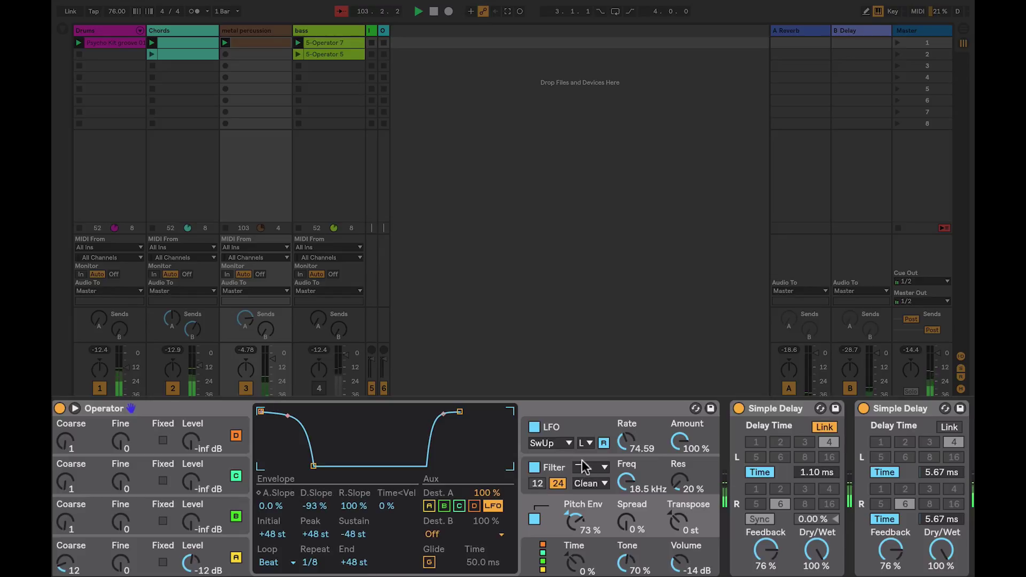
pyautogui.click(600, 446)
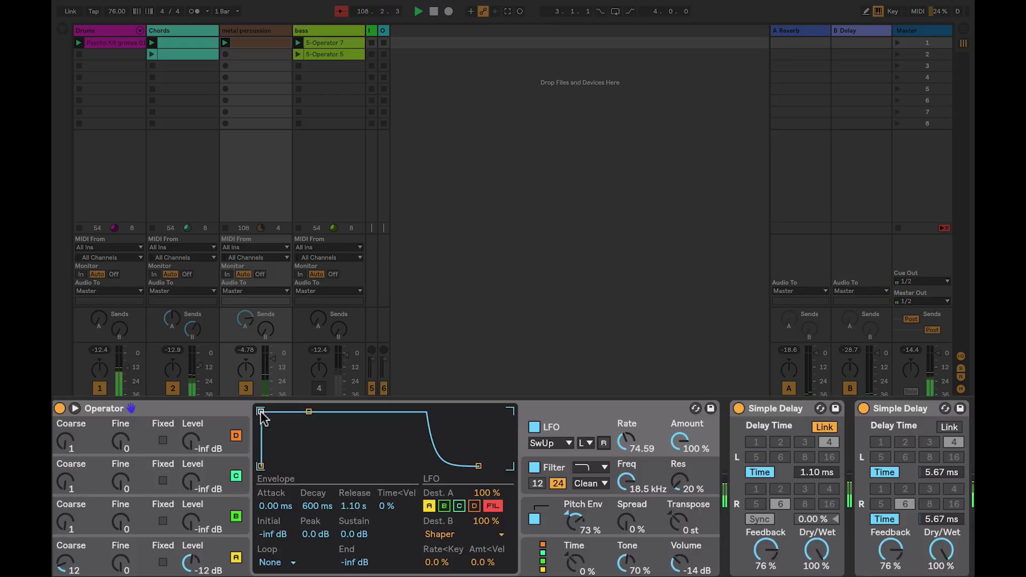
# Assign OSC Volume A as the pitch envelope's destination B and shorten the envelope's decay to 216 ms.
pyautogui.click(597, 512)
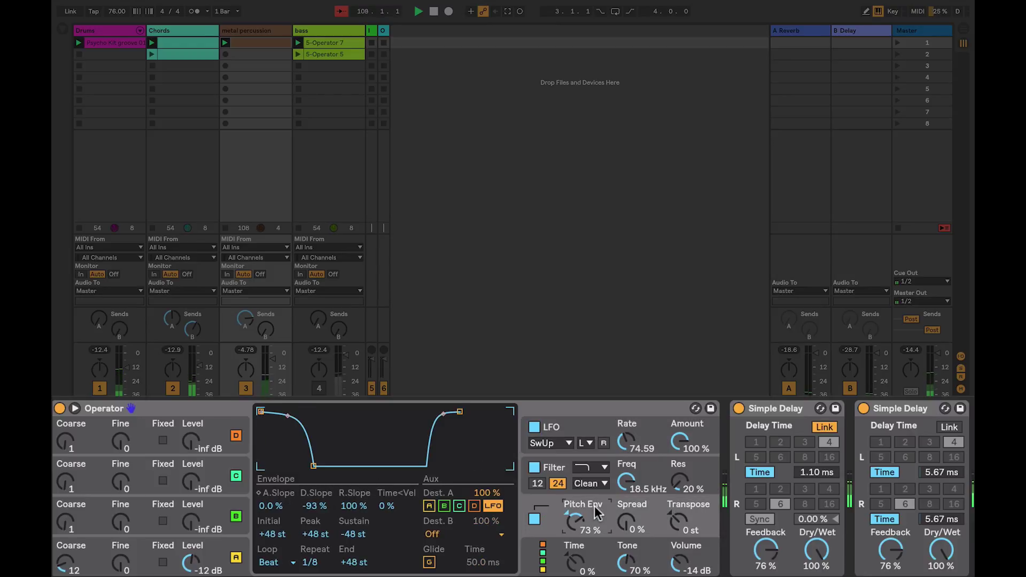
pyautogui.click(434, 534)
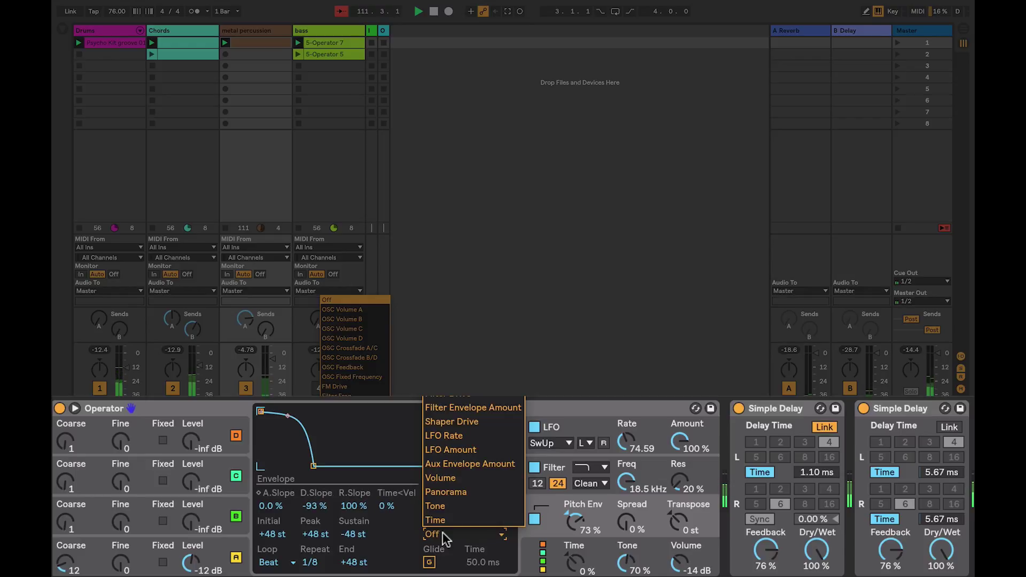
pyautogui.click(363, 309)
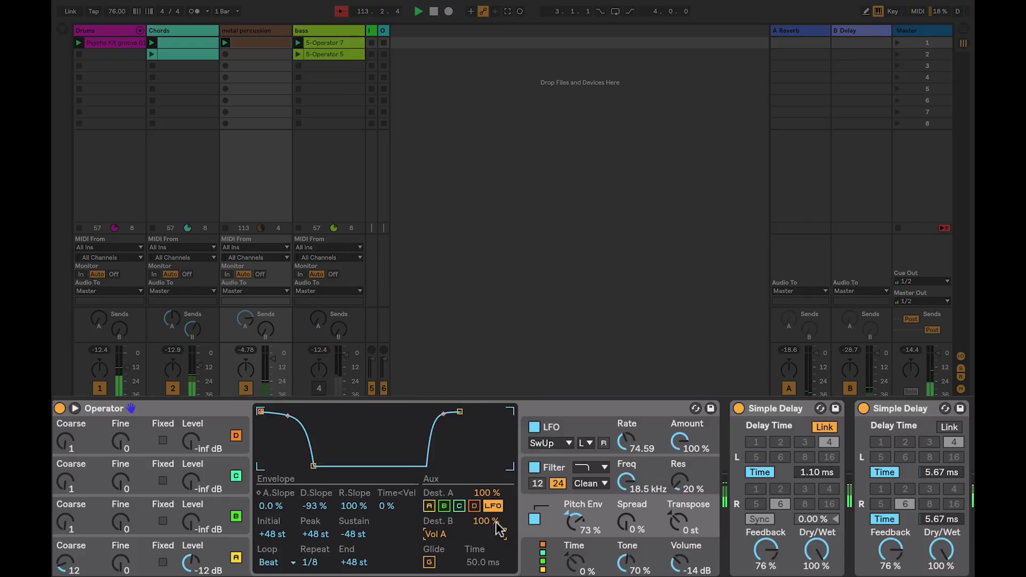
pyautogui.moveTo(316, 470); pyautogui.dragTo(301, 466)
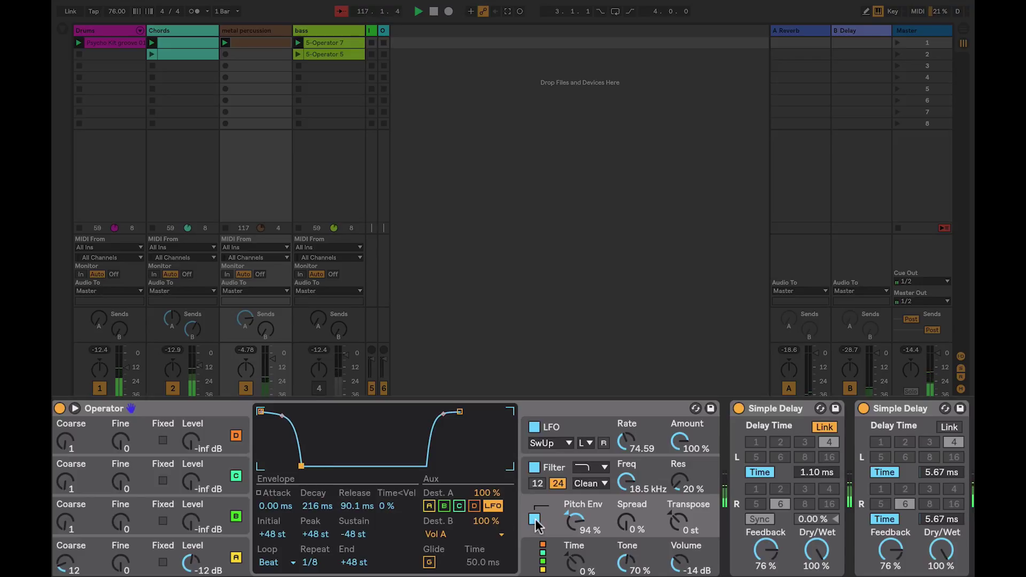
# Review Operator's pitch envelope, LFO and filter settings for the metal percussion, including the LFO's destination B options.
pyautogui.moveTo(571, 527); pyautogui.dragTo(571, 495)
pyautogui.click(557, 431)
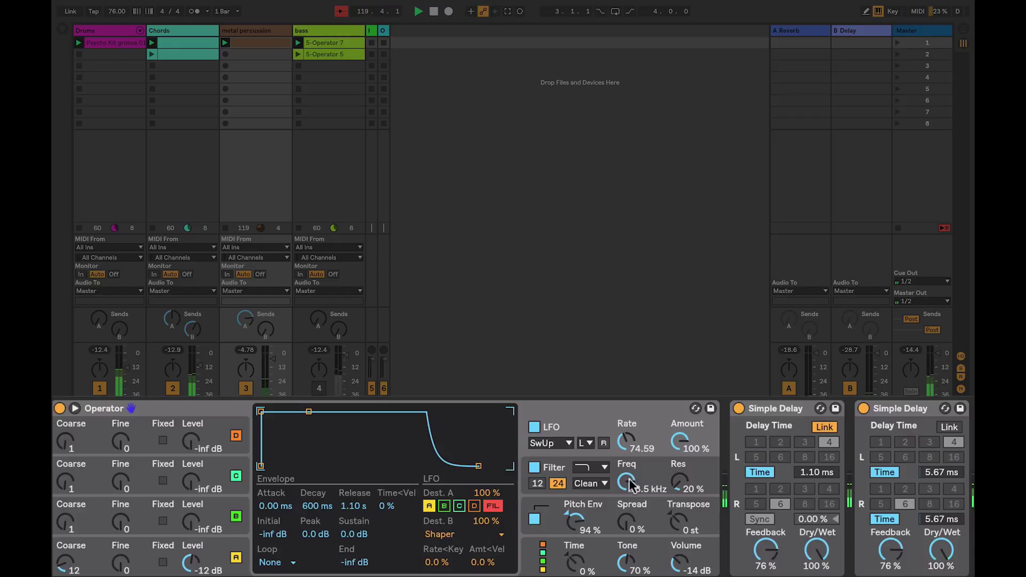
pyautogui.click(649, 475)
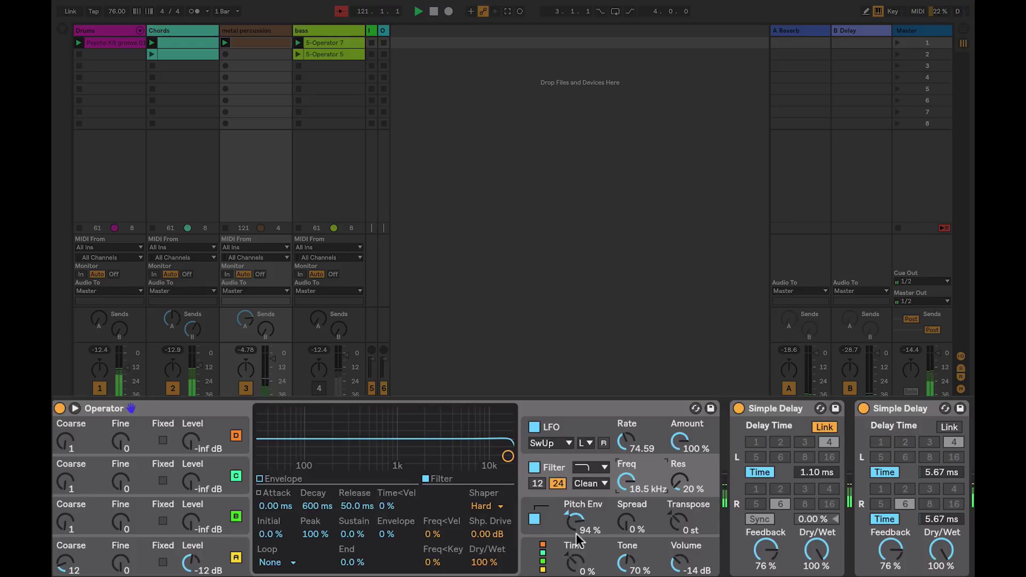
pyautogui.click(580, 431)
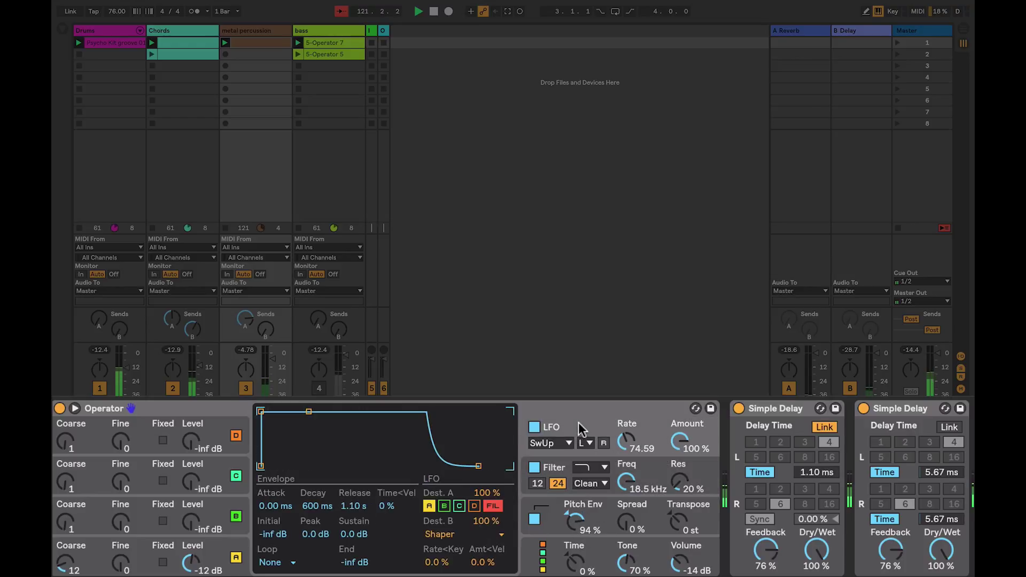
pyautogui.click(461, 534)
pyautogui.click(659, 501)
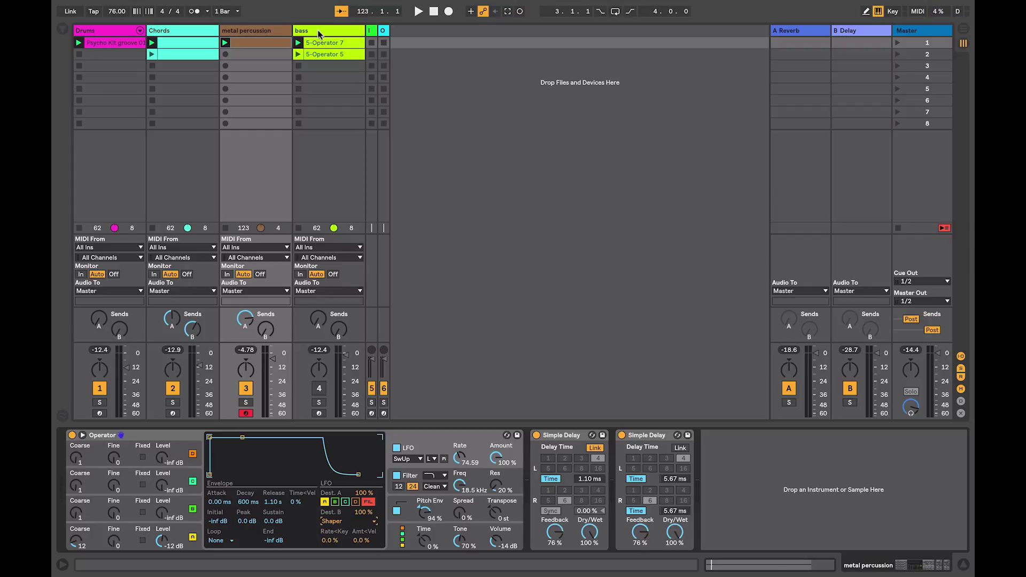
# Select the bass track, activate it and solo it.
pyautogui.click(318, 33)
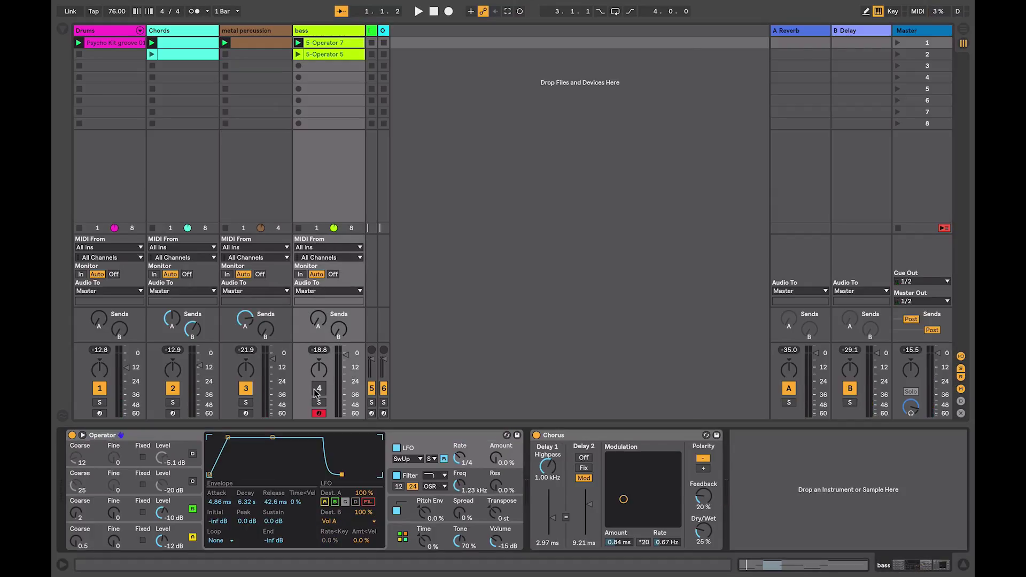
pyautogui.click(316, 390)
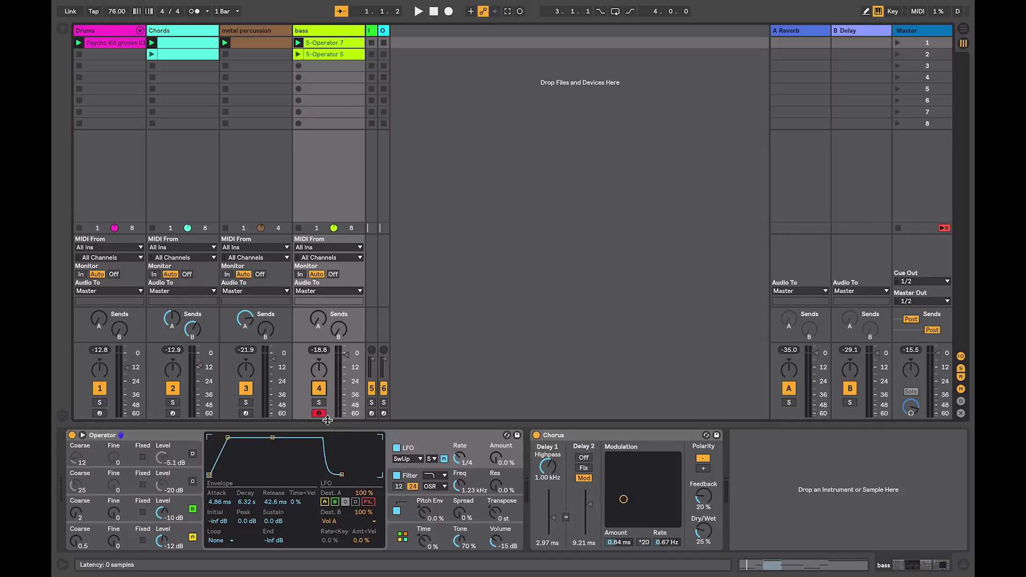
pyautogui.click(319, 403)
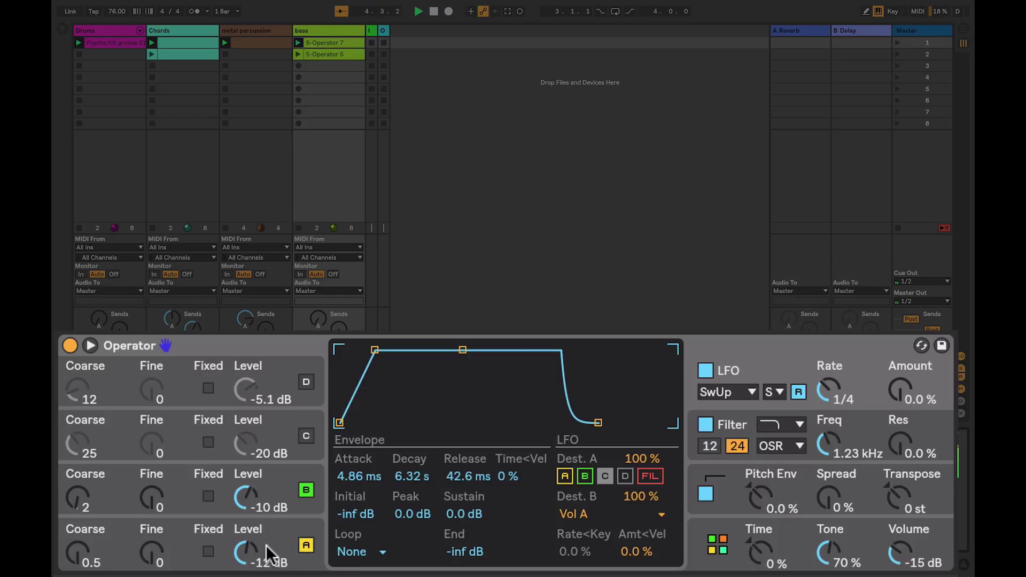
# Set the bass Operator's LFO amount to 100% and its Pitch Env amount to 62%.
pyautogui.moveTo(900, 392)
pyautogui.mouseDown()
pyautogui.moveTo(900, 359)
pyautogui.moveTo(899, 391)
pyautogui.mouseUp()
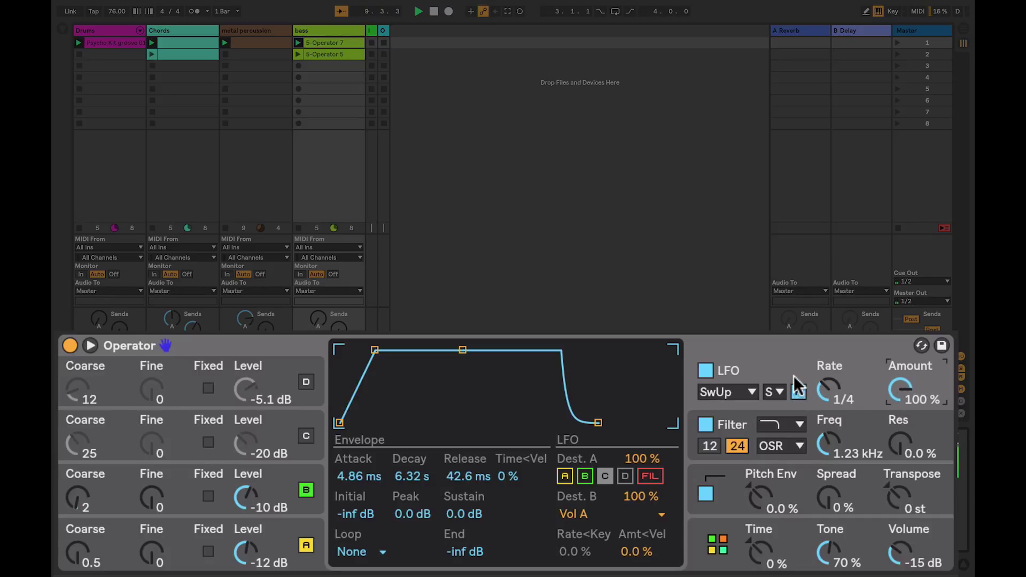
pyautogui.click(795, 500)
pyautogui.moveTo(759, 499); pyautogui.dragTo(759, 467)
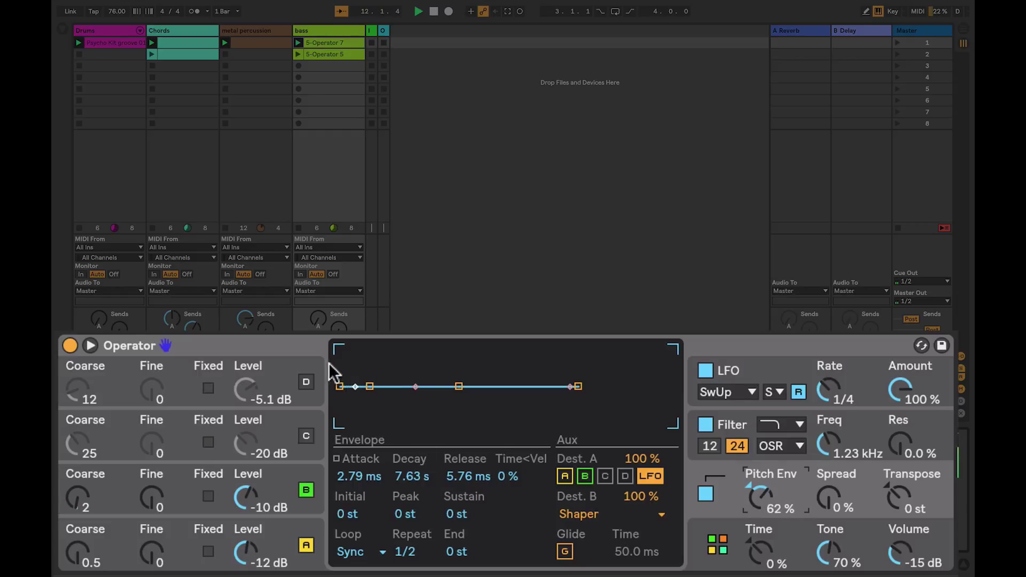
# Set the bass pitch envelope's initial level to +48 st, peak to -1 st and attack to 19.5 ms, with its loop mode on Beat.
pyautogui.moveTo(340, 386); pyautogui.dragTo(340, 349)
pyautogui.moveTo(369, 386); pyautogui.dragTo(386, 389)
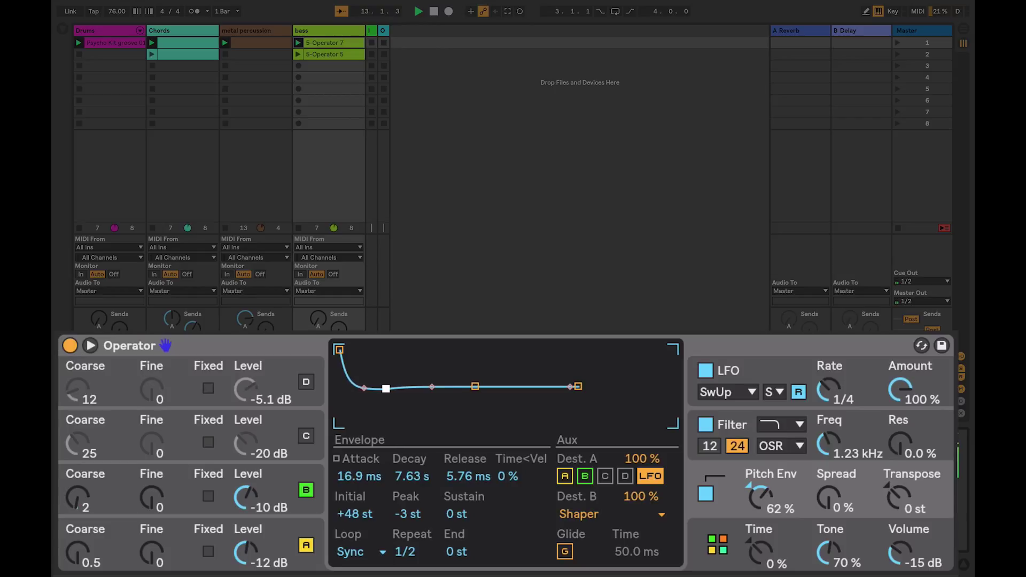
pyautogui.click(349, 552)
pyautogui.click(355, 491)
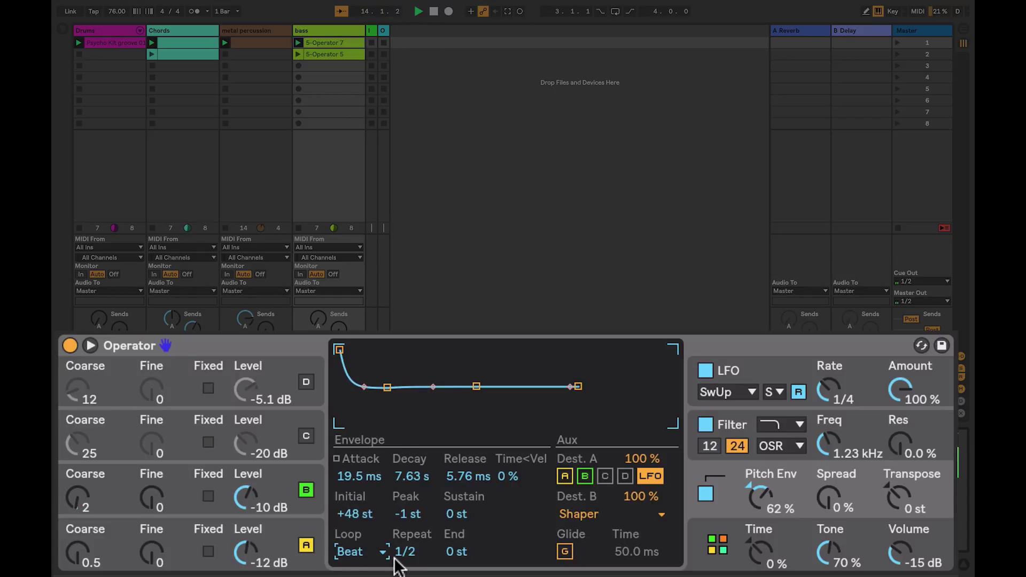
# Reshape the pitch envelope with attack 823 ms, peak -48 st, decay 10.4 s, sustain +28 st, release 61.9 ms and end +46 st.
pyautogui.moveTo(387, 387); pyautogui.dragTo(374, 421)
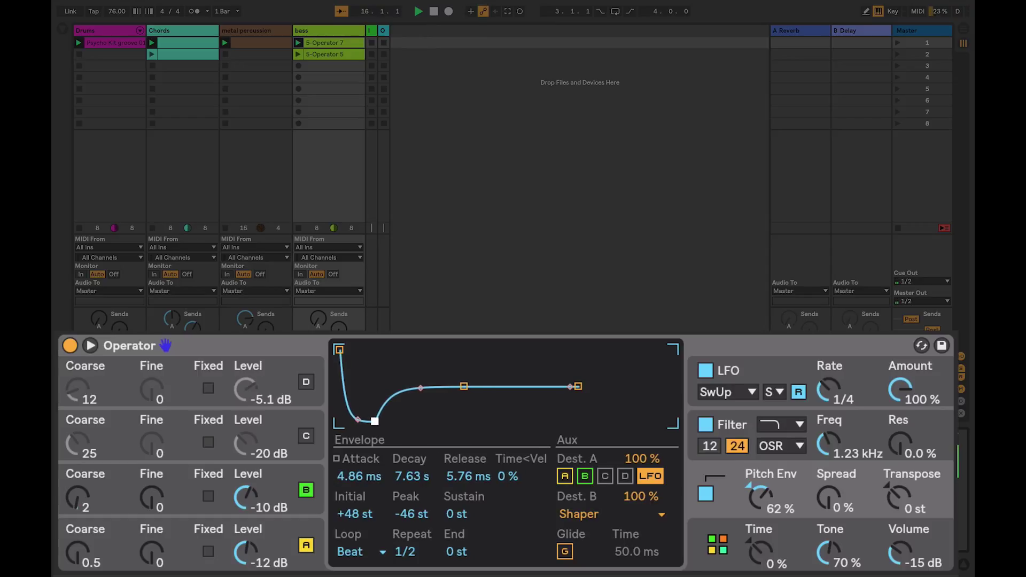
pyautogui.click(420, 388)
pyautogui.moveTo(577, 386); pyautogui.dragTo(602, 353)
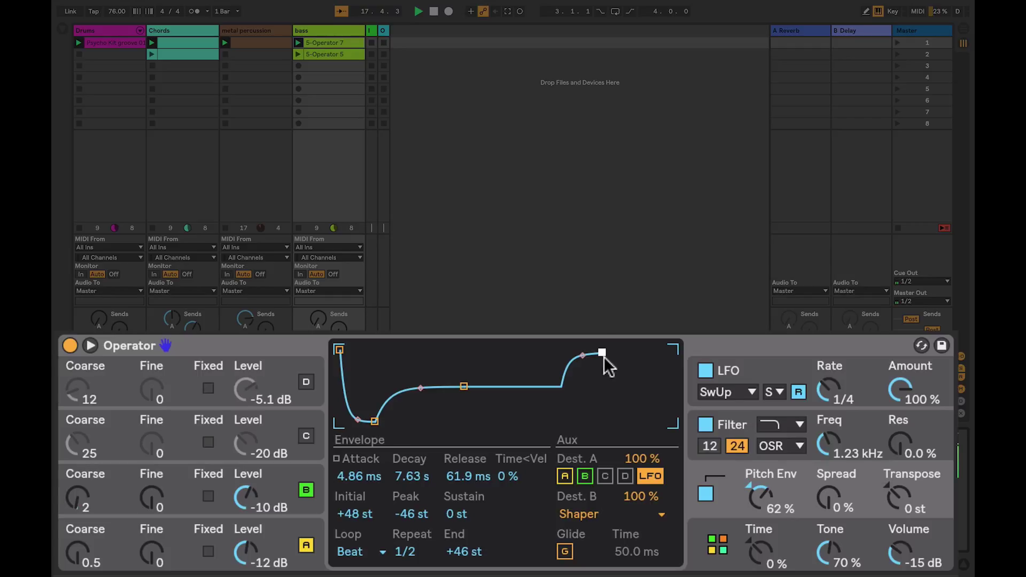
pyautogui.moveTo(376, 422); pyautogui.dragTo(425, 422)
pyautogui.click(470, 388)
pyautogui.moveTo(515, 387); pyautogui.dragTo(518, 366)
pyautogui.moveTo(424, 422)
pyautogui.mouseDown()
pyautogui.moveTo(408, 422)
pyautogui.moveTo(418, 426)
pyautogui.mouseUp()
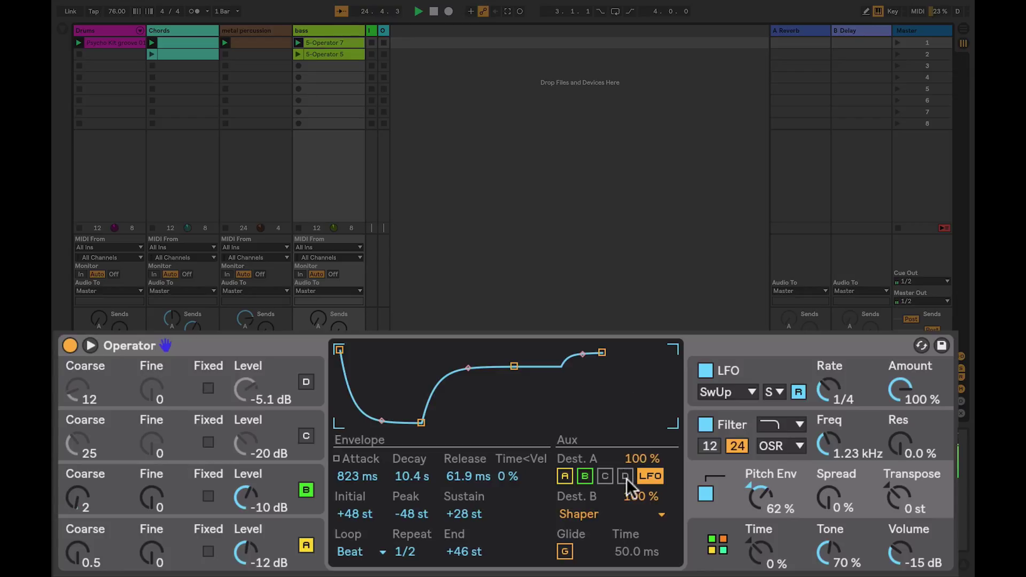
# Examine the pitch envelope's destination B options and the filter's shaper settings.
pyautogui.click(800, 482)
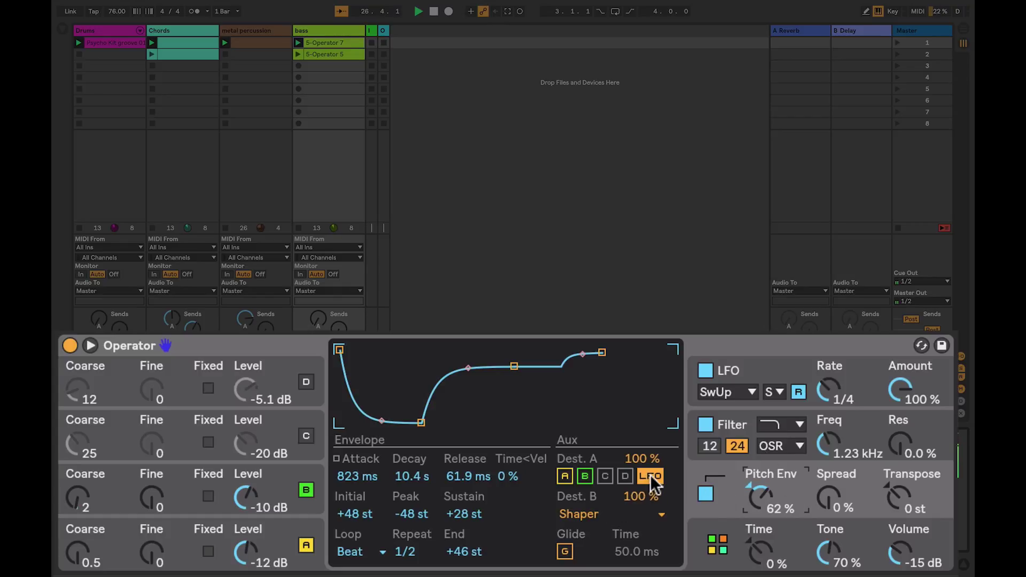
pyautogui.click(580, 515)
pyautogui.click(607, 363)
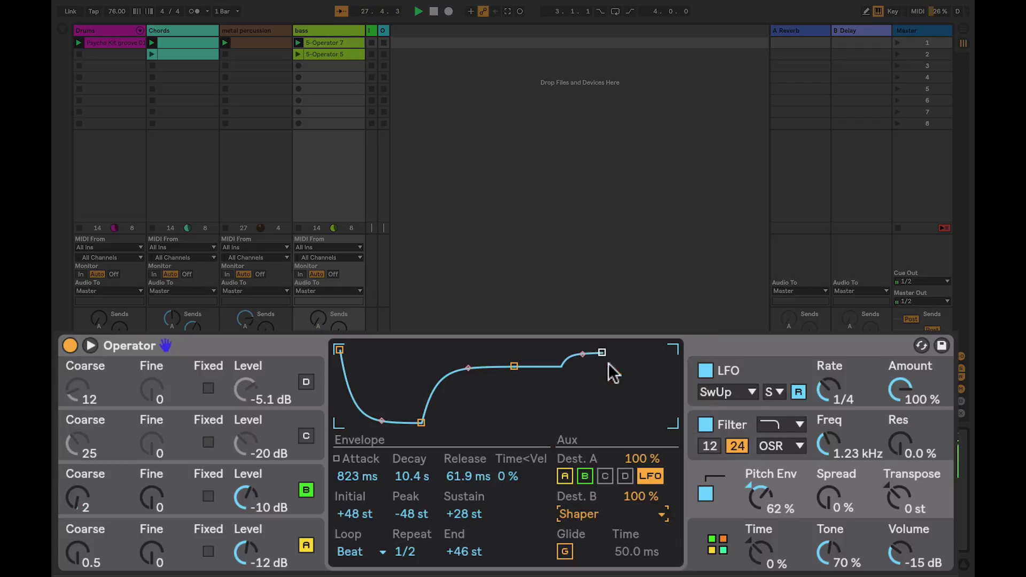
pyautogui.click(850, 425)
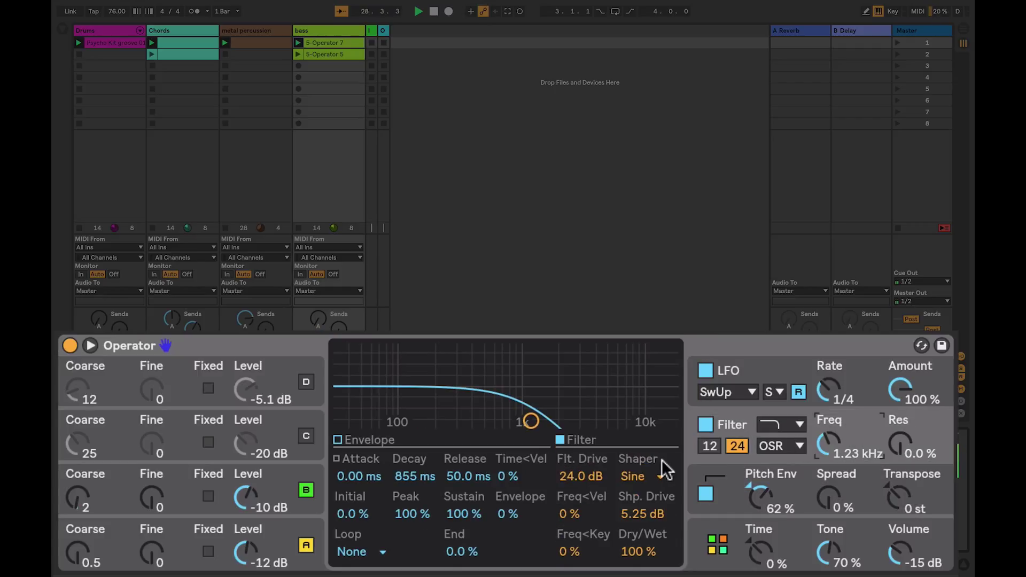
# Set the pitch envelope's initial level to -48 st, attack to 5.58 ms and loop repeat to 1/16.
pyautogui.click(869, 494)
pyautogui.moveTo(340, 352); pyautogui.dragTo(340, 423)
pyautogui.moveTo(422, 421); pyautogui.dragTo(376, 423)
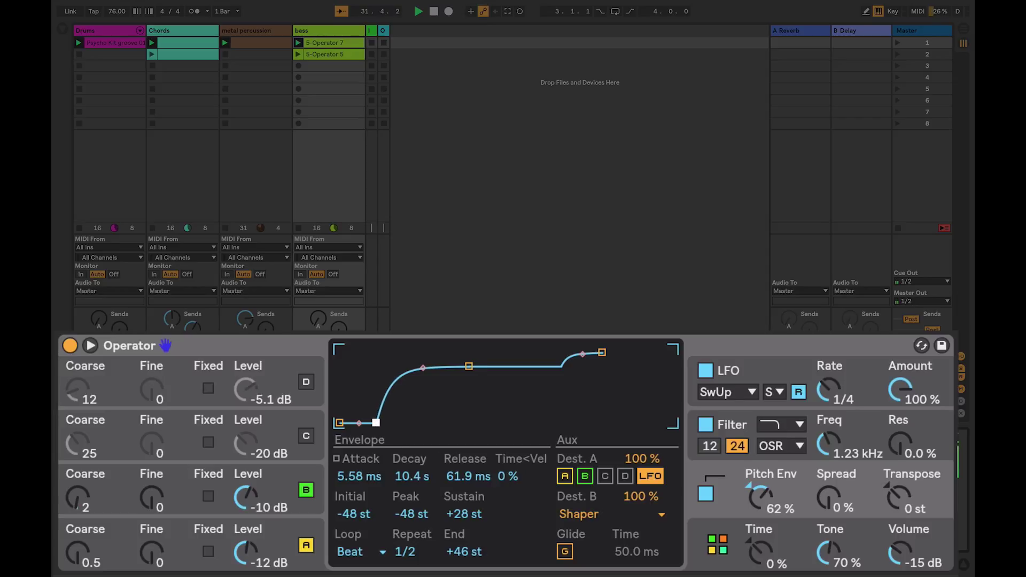
pyautogui.moveTo(408, 560); pyautogui.dragTo(401, 566)
pyautogui.scroll(-4, 398, 558)
# Shorten the pitch envelope's attack to 0.46 ms and decay to 216 ms, with sustain +28 st and a 91% decay slope.
pyautogui.moveTo(375, 422); pyautogui.dragTo(353, 422)
pyautogui.moveTo(400, 368); pyautogui.dragTo(401, 423)
pyautogui.moveTo(446, 373); pyautogui.dragTo(405, 367)
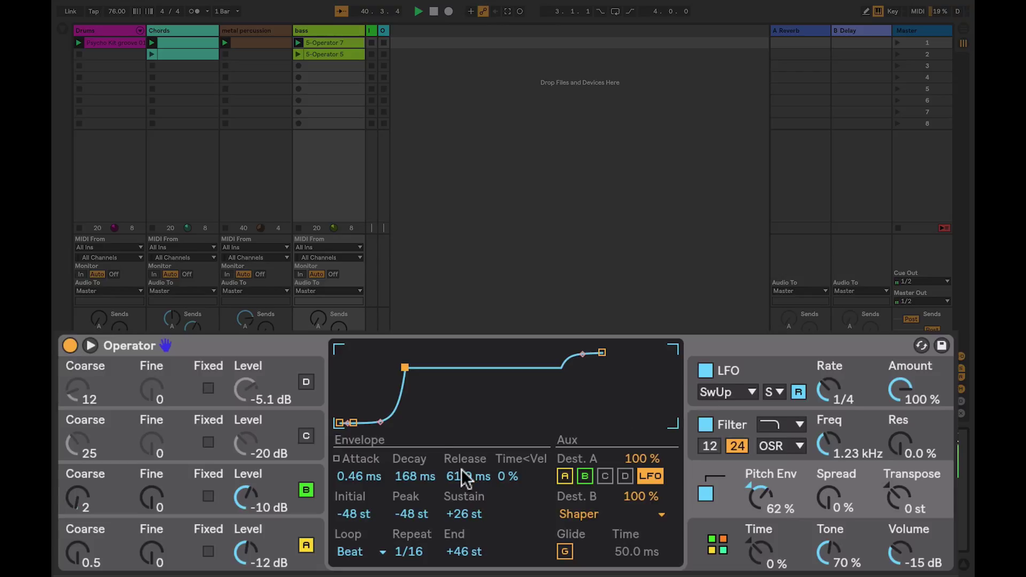
pyautogui.moveTo(406, 368)
pyautogui.mouseDown()
pyautogui.moveTo(424, 367)
pyautogui.moveTo(407, 366)
pyautogui.mouseUp()
pyautogui.moveTo(384, 423); pyautogui.dragTo(382, 370)
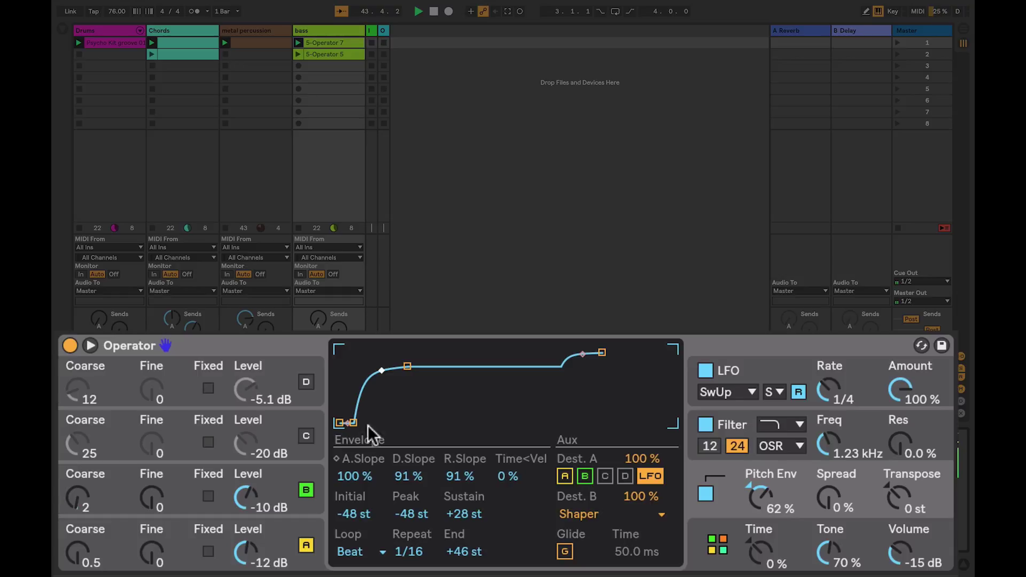
# Lengthen the pitch envelope's attack to 67.8 ms, keeping its peak at -48 st.
pyautogui.moveTo(353, 422); pyautogui.dragTo(413, 422)
pyautogui.moveTo(340, 423)
pyautogui.mouseDown()
pyautogui.moveTo(339, 384)
pyautogui.moveTo(339, 423)
pyautogui.mouseUp()
pyautogui.moveTo(412, 423)
pyautogui.mouseDown()
pyautogui.moveTo(396, 423)
pyautogui.moveTo(421, 423)
pyautogui.moveTo(398, 423)
pyautogui.mouseUp()
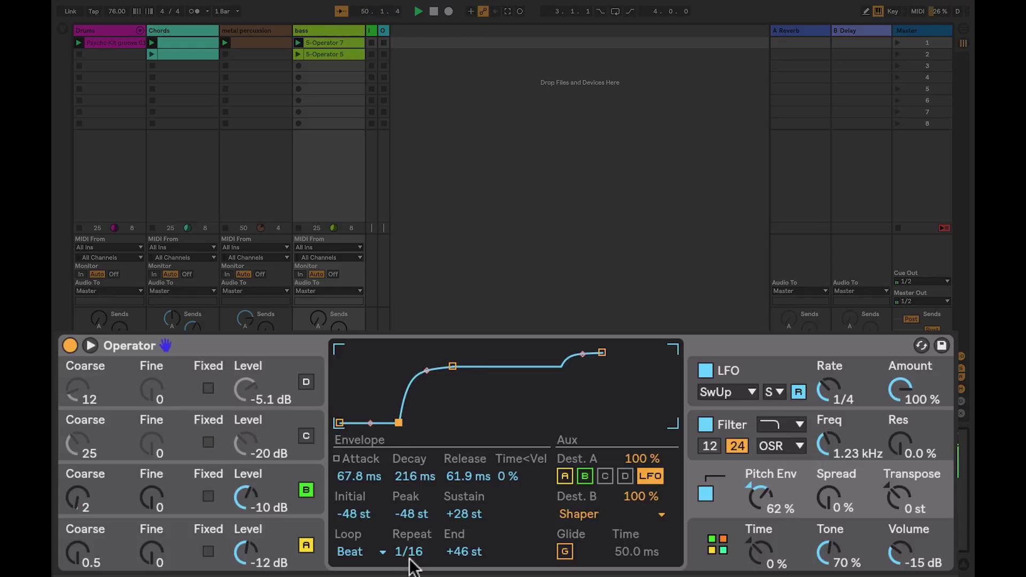
# Set the loop repeat to 1/2 and reshape the pitch envelope with attack 5.58 ms, decay 12.2 ms, sustain -4 st, release 3.83 s, end -48 st.
pyautogui.moveTo(412, 553); pyautogui.dragTo(412, 548)
pyautogui.moveTo(391, 426)
pyautogui.mouseDown()
pyautogui.moveTo(430, 425)
pyautogui.moveTo(376, 423)
pyautogui.mouseUp()
pyautogui.moveTo(428, 369); pyautogui.dragTo(407, 355)
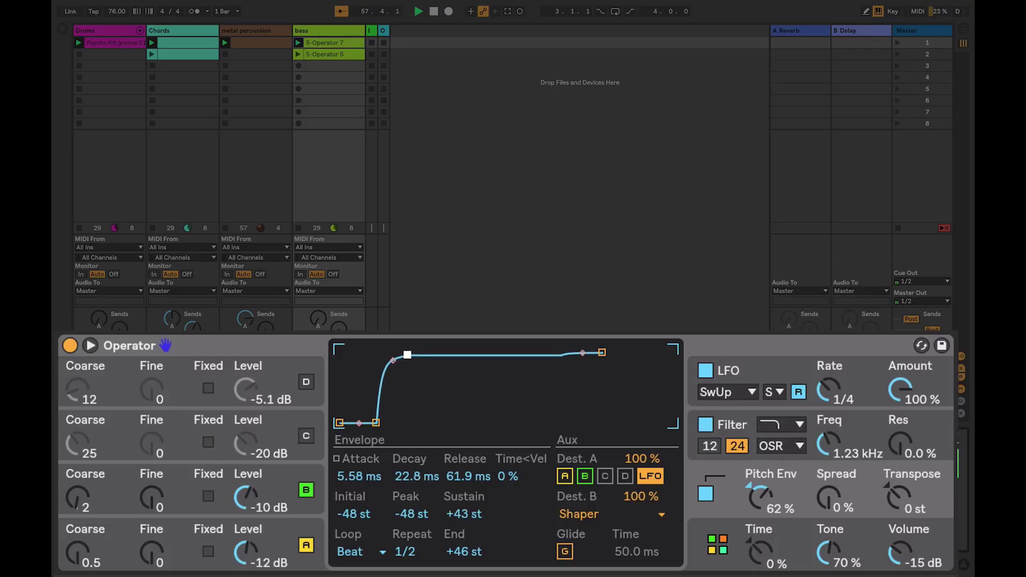
pyautogui.moveTo(409, 355); pyautogui.dragTo(401, 390)
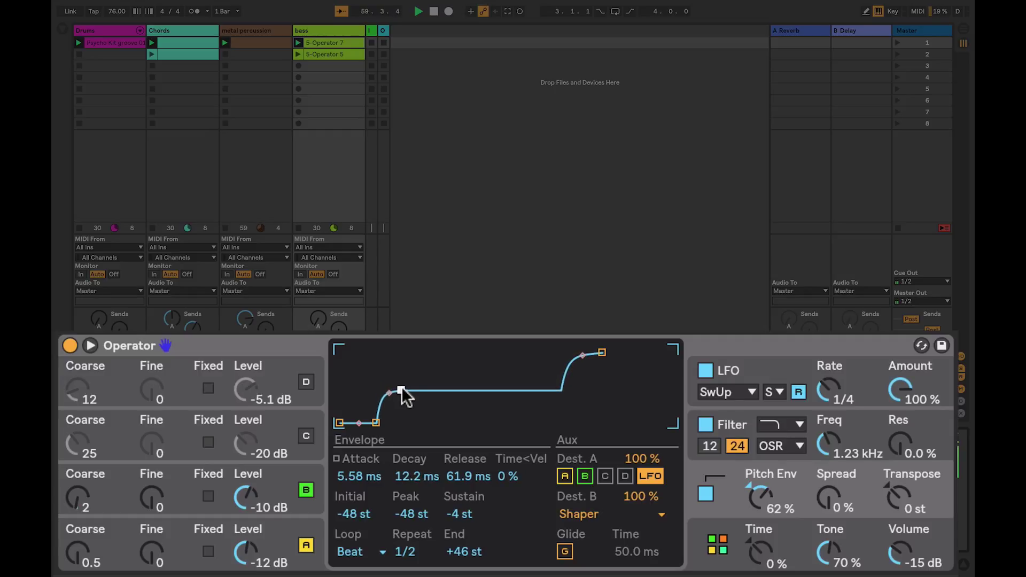
pyautogui.moveTo(602, 353); pyautogui.dragTo(643, 423)
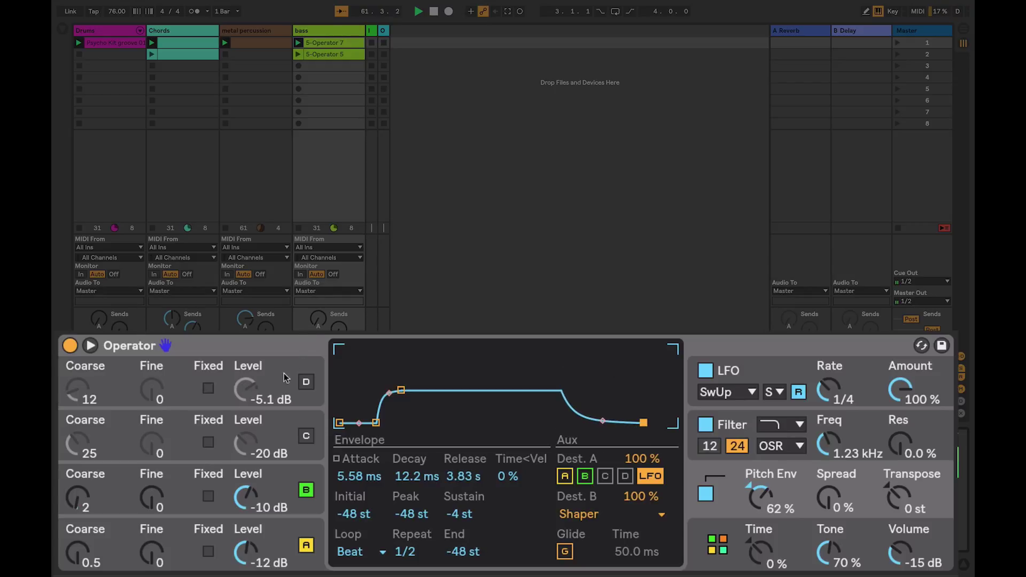
# Set oscillator A's envelope release to 315 ms and view the filter's shaper settings.
pyautogui.click(267, 527)
pyautogui.moveTo(592, 422); pyautogui.dragTo(619, 423)
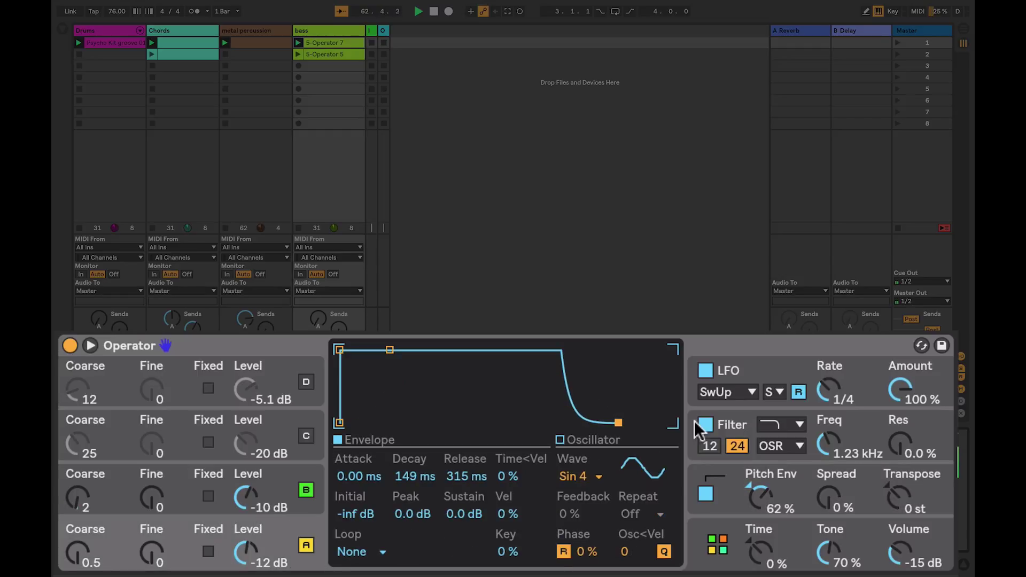
pyautogui.click(727, 424)
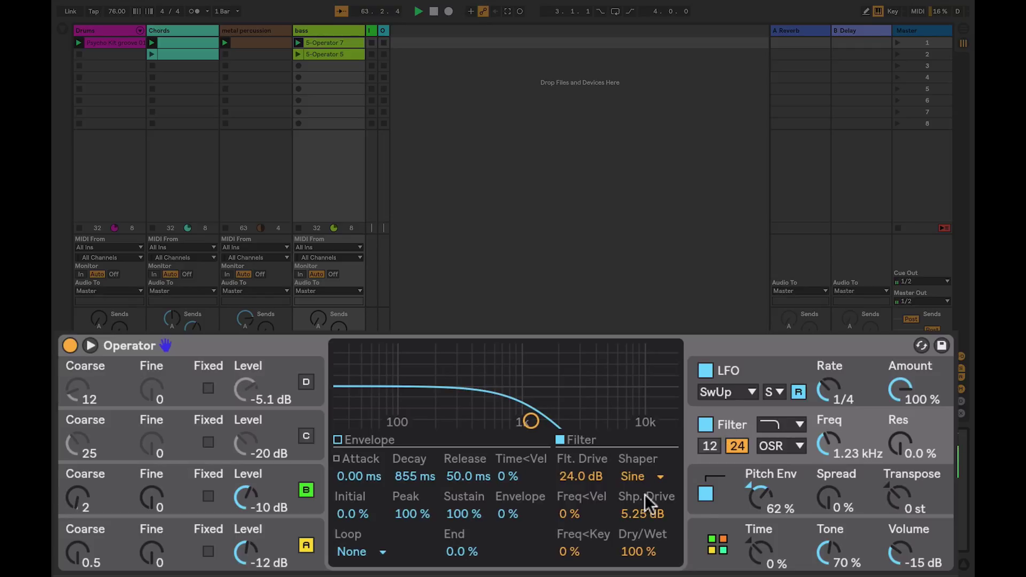
# Set Pitch Env to -92% and change the pitch envelope's decay to 131 ms and sustain to +36 st.
pyautogui.click(788, 478)
pyautogui.moveTo(755, 499); pyautogui.dragTo(755, 561)
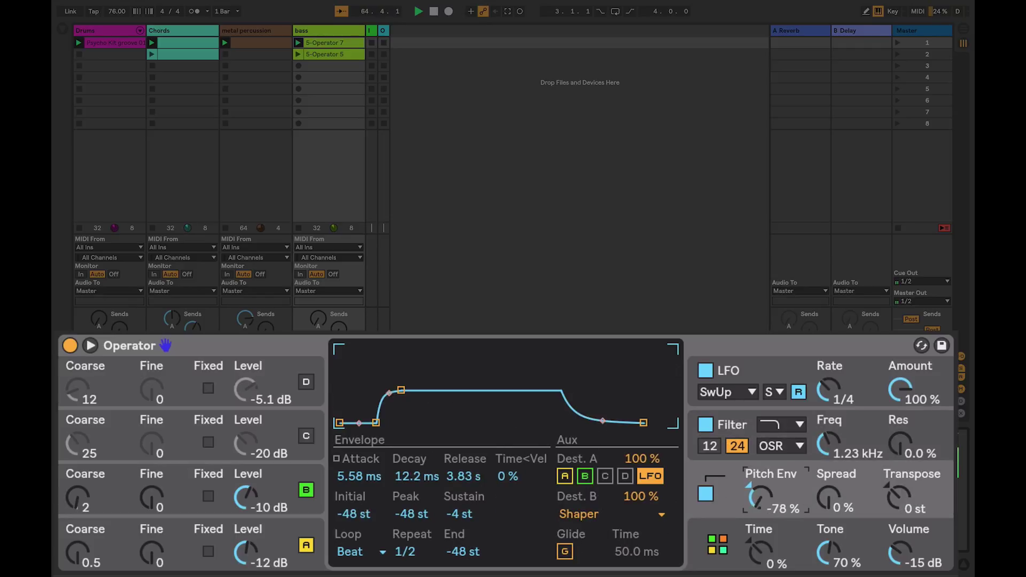
pyautogui.moveTo(760, 498); pyautogui.dragTo(759, 500)
pyautogui.moveTo(399, 389); pyautogui.dragTo(425, 360)
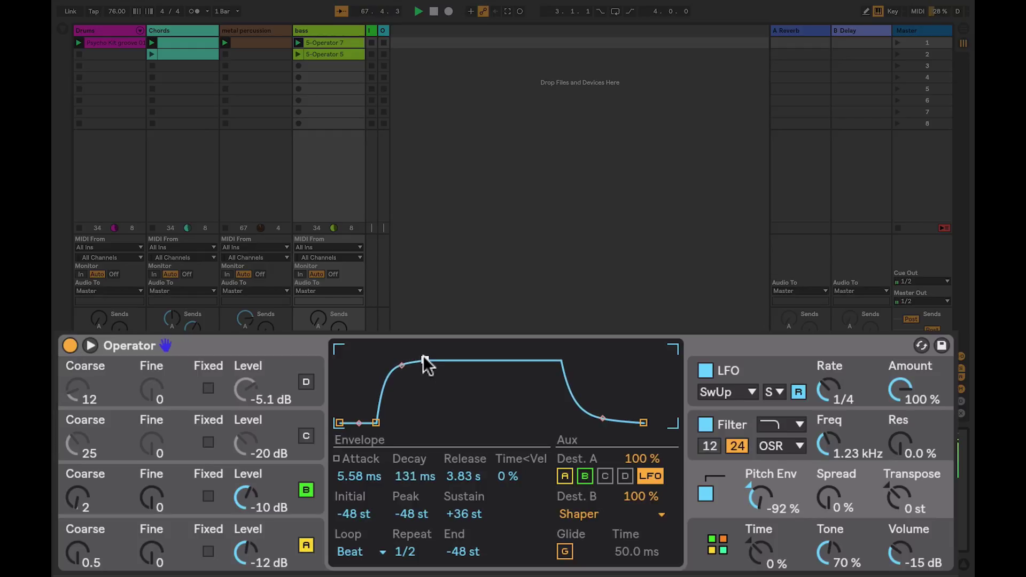
# Set Pitch Env to -1.6% and compare the LFO's destinations with the pitch envelope's destinations.
pyautogui.moveTo(760, 498); pyautogui.dragTo(761, 465)
pyautogui.moveTo(760, 499); pyautogui.dragTo(764, 478)
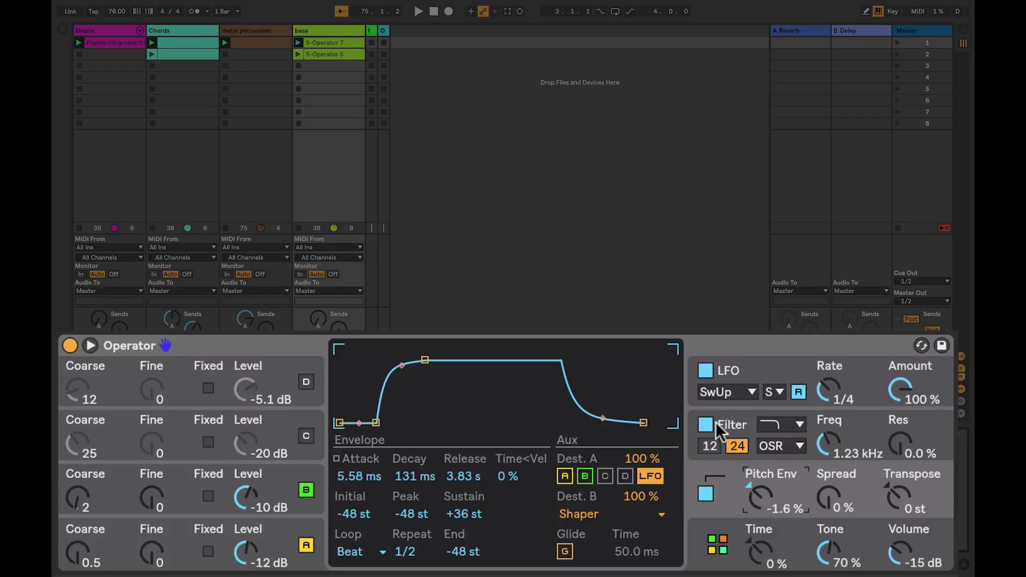
pyautogui.click(740, 375)
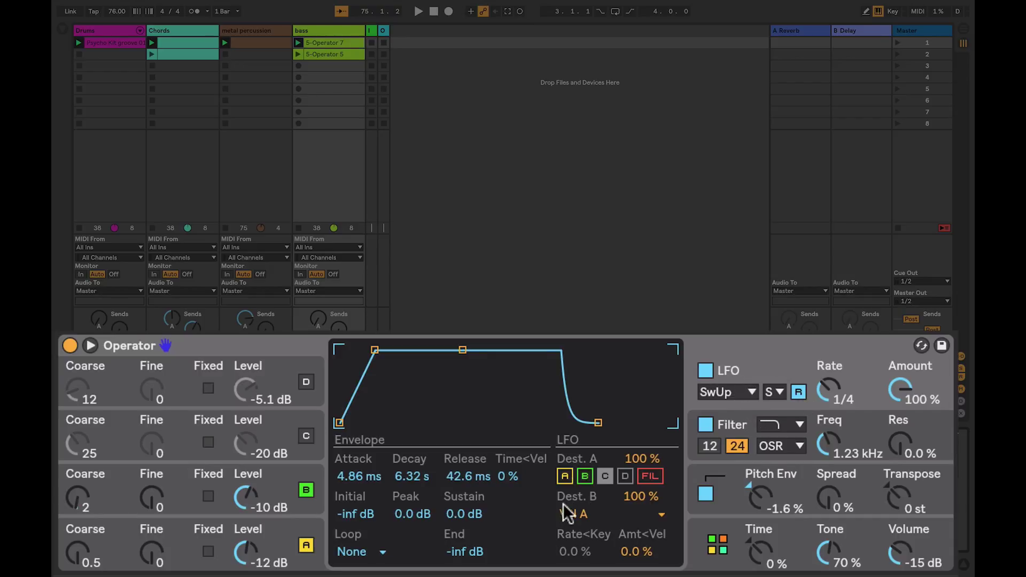
pyautogui.click(804, 490)
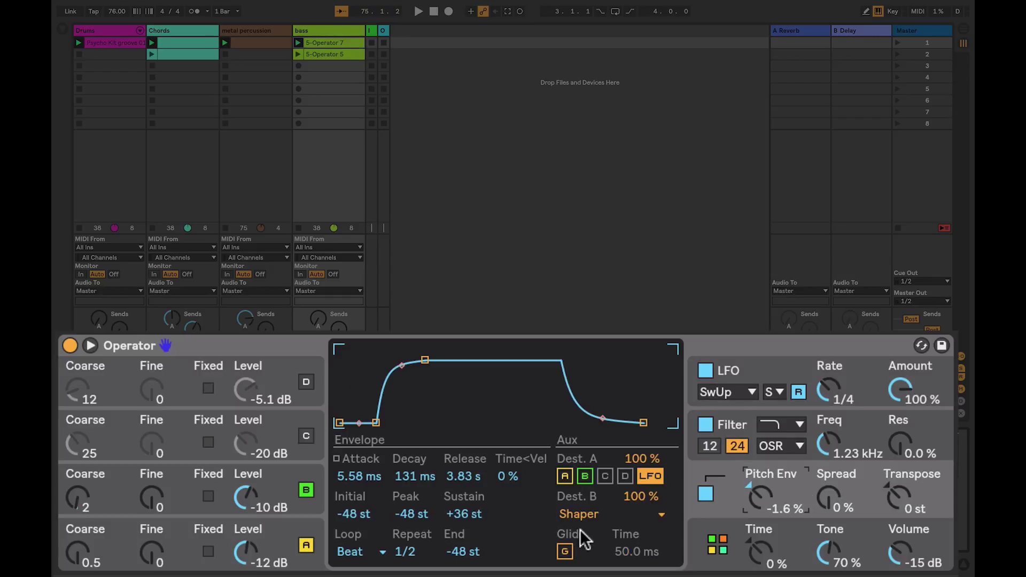